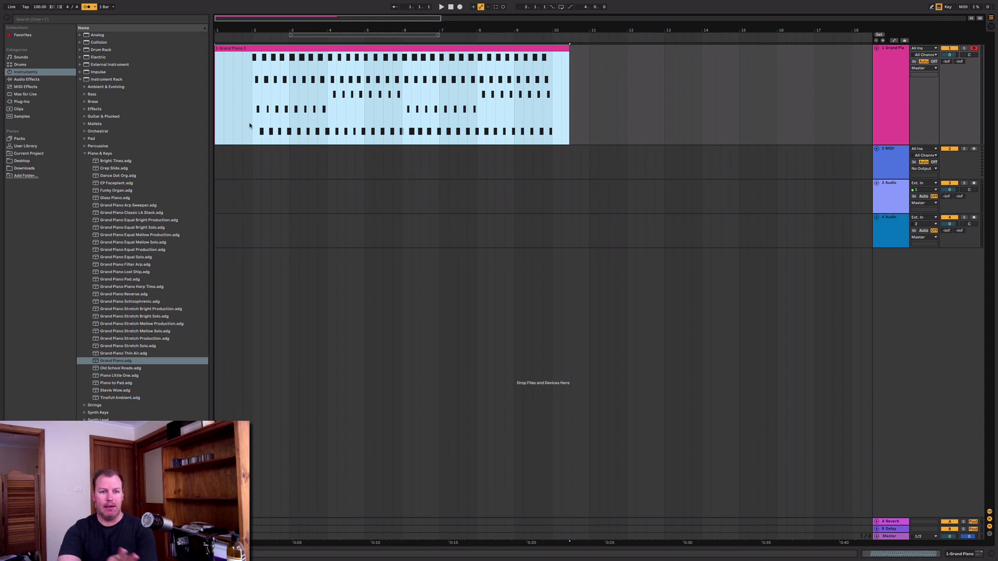
# Play back the recorded grand piano clip from bar 2 to hear its original timing.
pyautogui.click(252, 99)
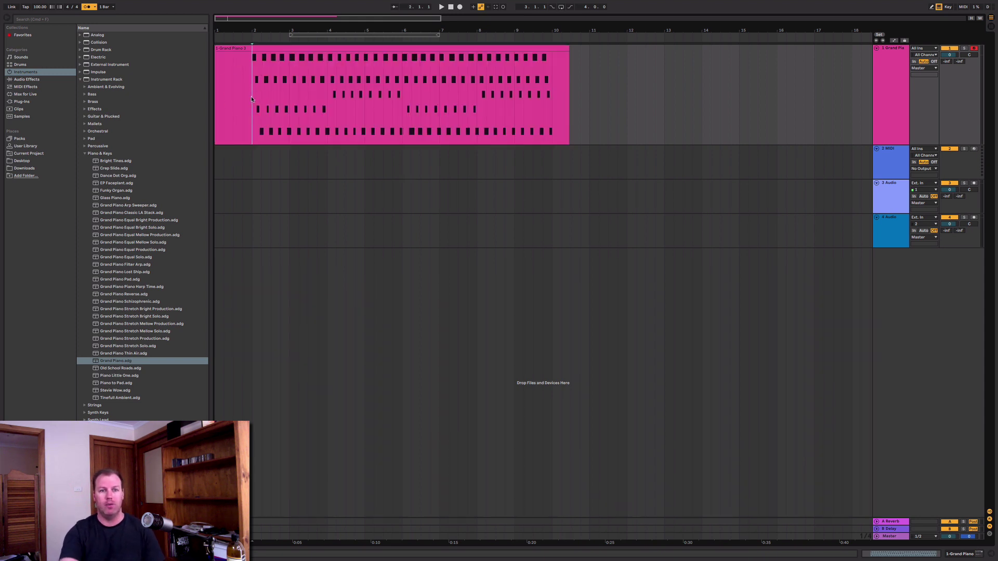
pyautogui.press('space')
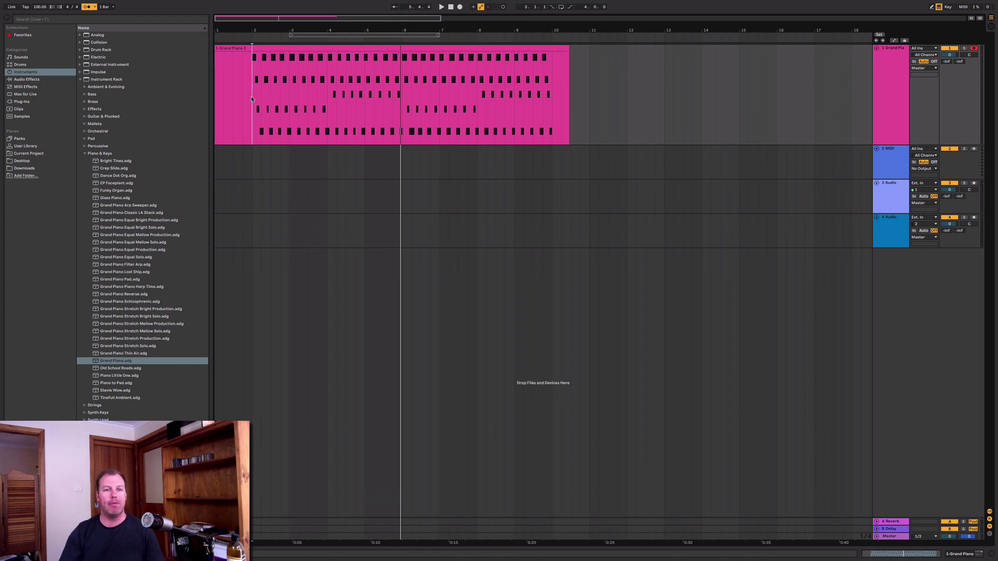
# Show the grand piano clip's notes in the MIDI note editor and enlarge the editor area.
pyautogui.doubleClick(348, 49)
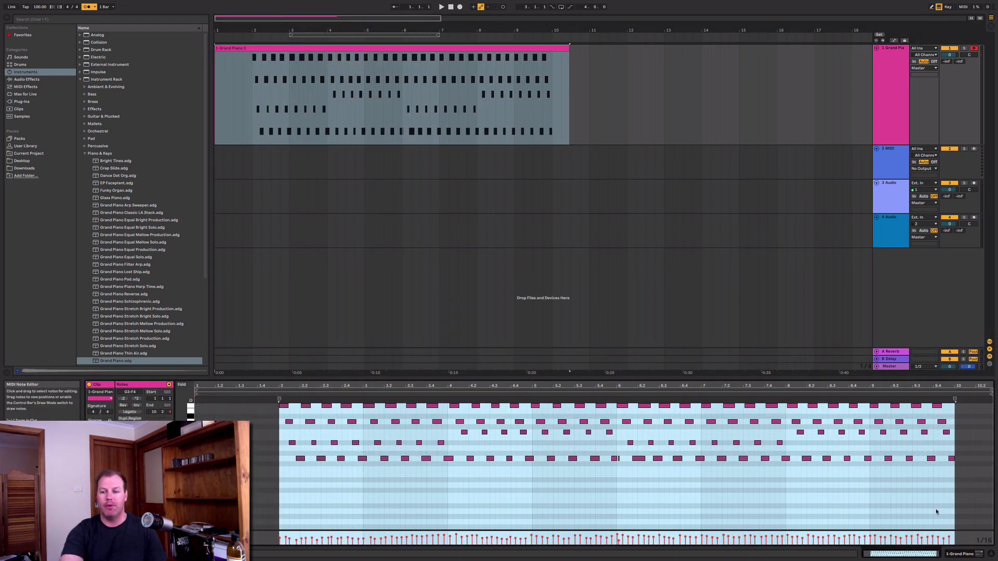
pyautogui.click(990, 556)
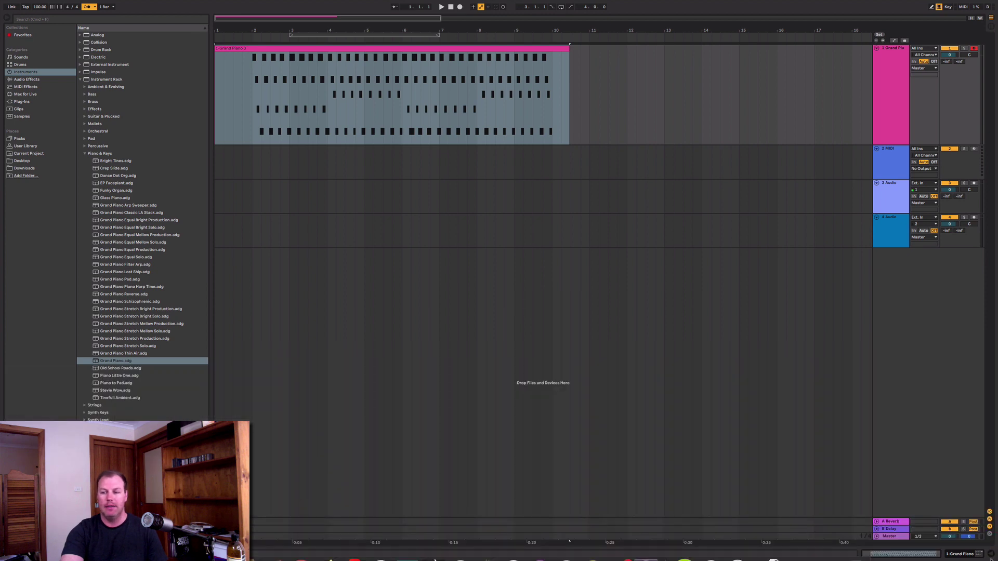
pyautogui.click(990, 556)
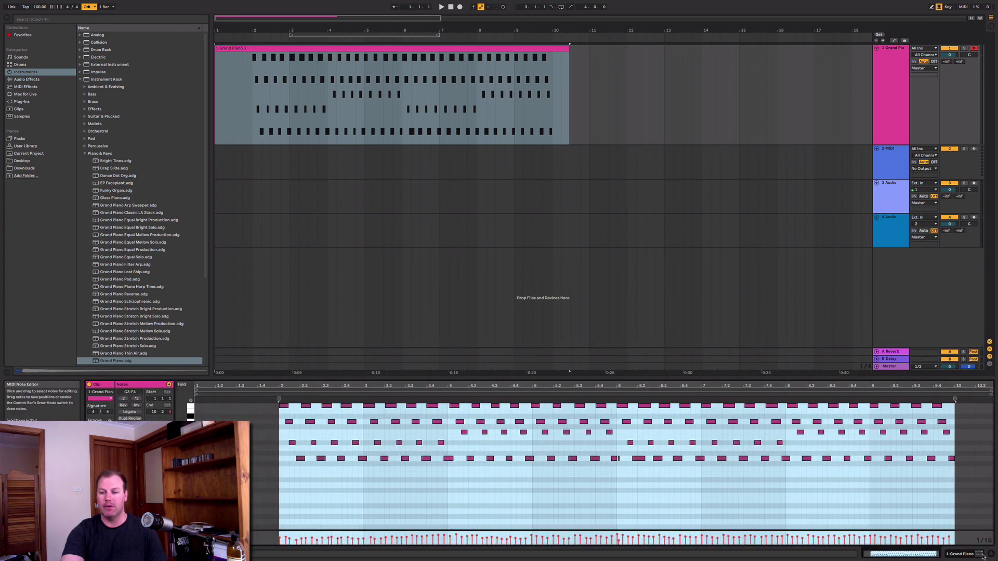
pyautogui.click(991, 557)
pyautogui.click(991, 557)
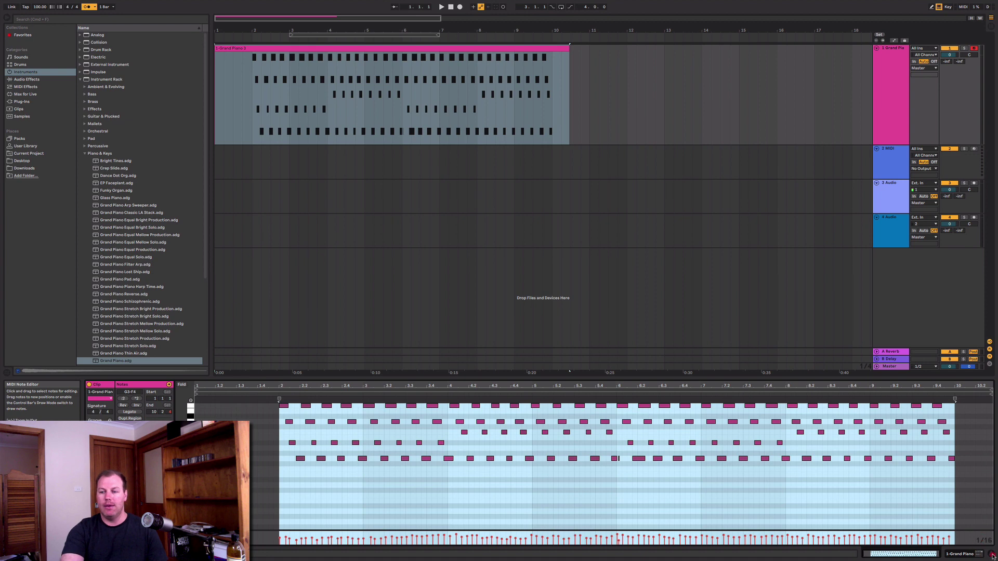
pyautogui.click(992, 557)
pyautogui.click(991, 556)
pyautogui.click(992, 557)
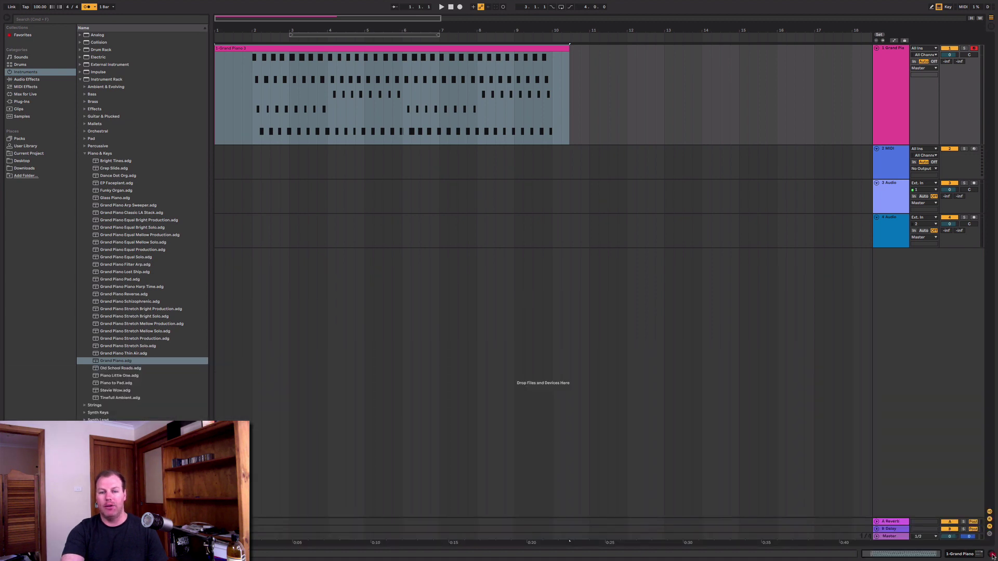
pyautogui.click(992, 557)
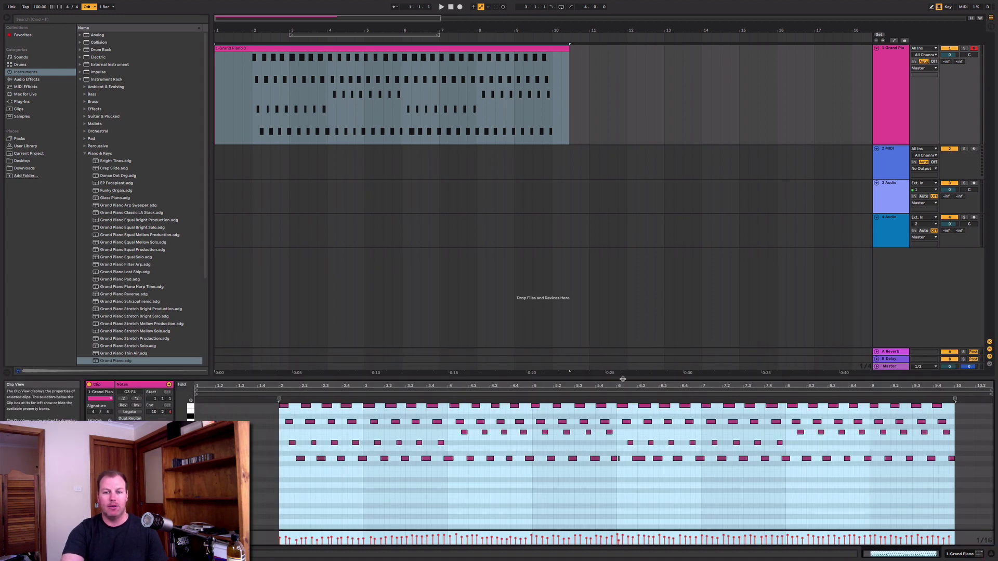
pyautogui.moveTo(629, 371); pyautogui.dragTo(629, 305)
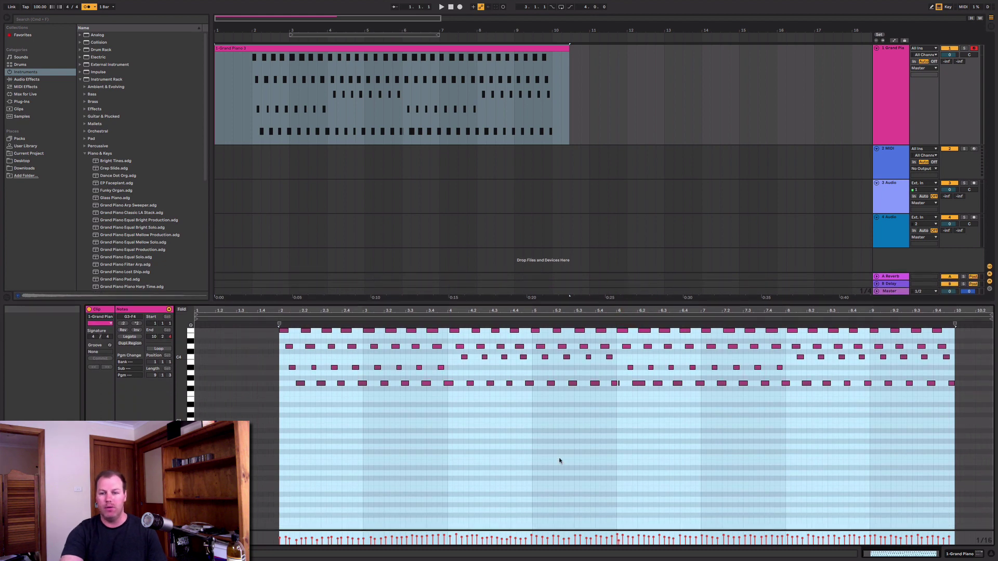
pyautogui.scroll(3, 606, 494)
pyautogui.scroll(-2, 608, 496)
pyautogui.click(536, 446)
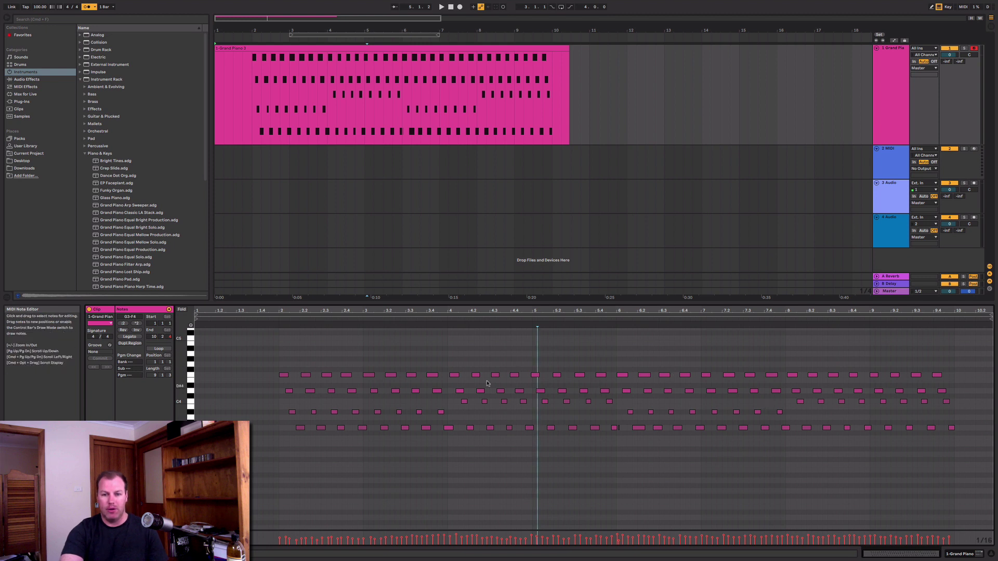
# Select all the notes in the piano clip and quantize them to the 1/16 grid.
pyautogui.moveTo(266, 352)
pyautogui.mouseDown()
pyautogui.moveTo(526, 431)
pyautogui.moveTo(908, 486)
pyautogui.moveTo(958, 483)
pyautogui.mouseUp()
pyautogui.click(781, 476)
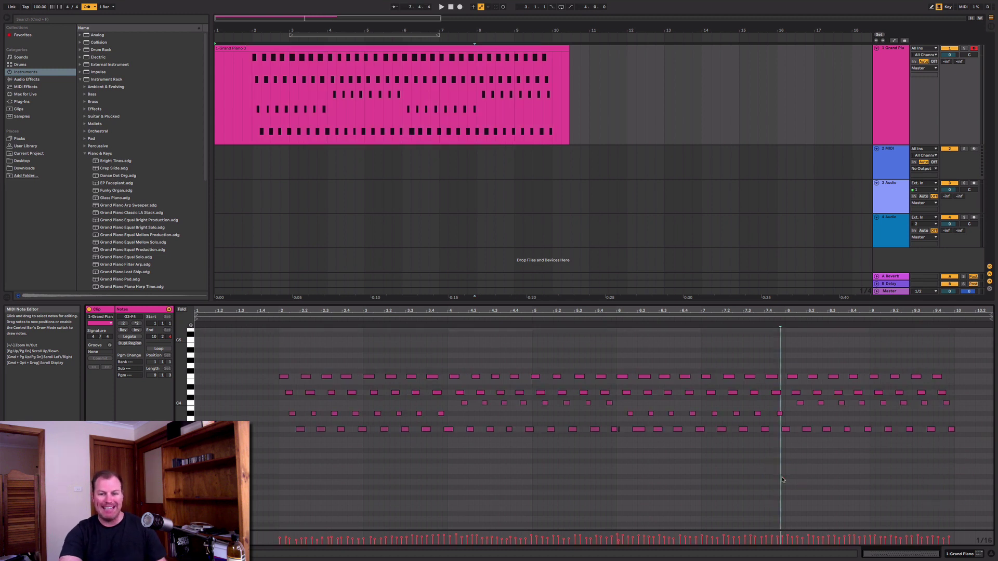
pyautogui.press('super+a')
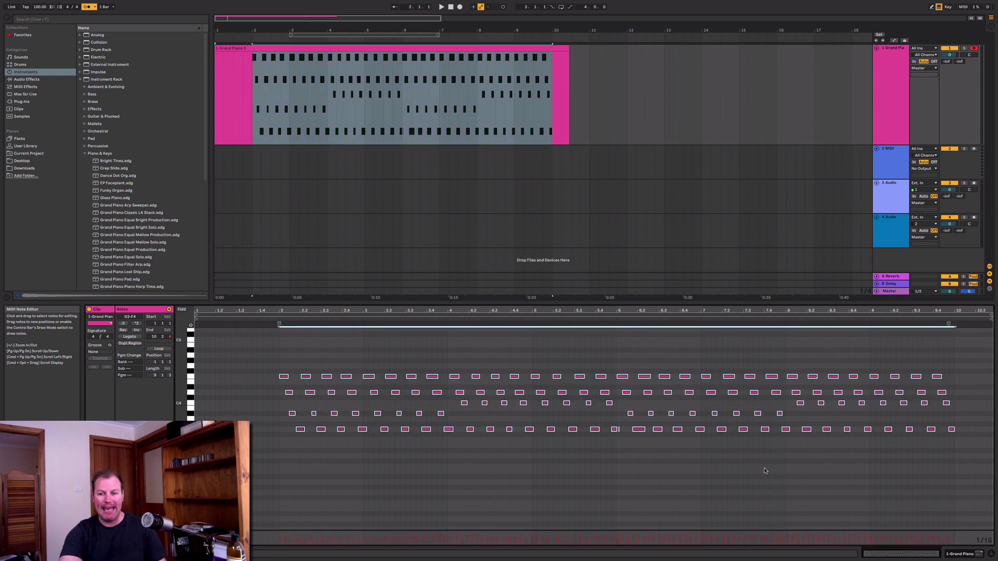
pyautogui.click(814, 454)
pyautogui.moveTo(970, 460); pyautogui.dragTo(276, 357)
pyautogui.rightClick(457, 412)
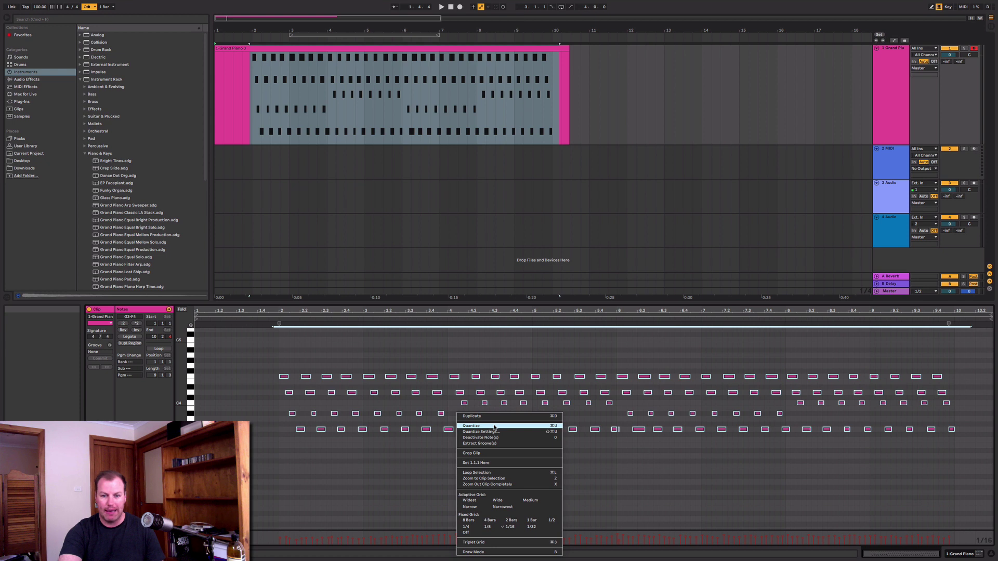
pyautogui.click(520, 427)
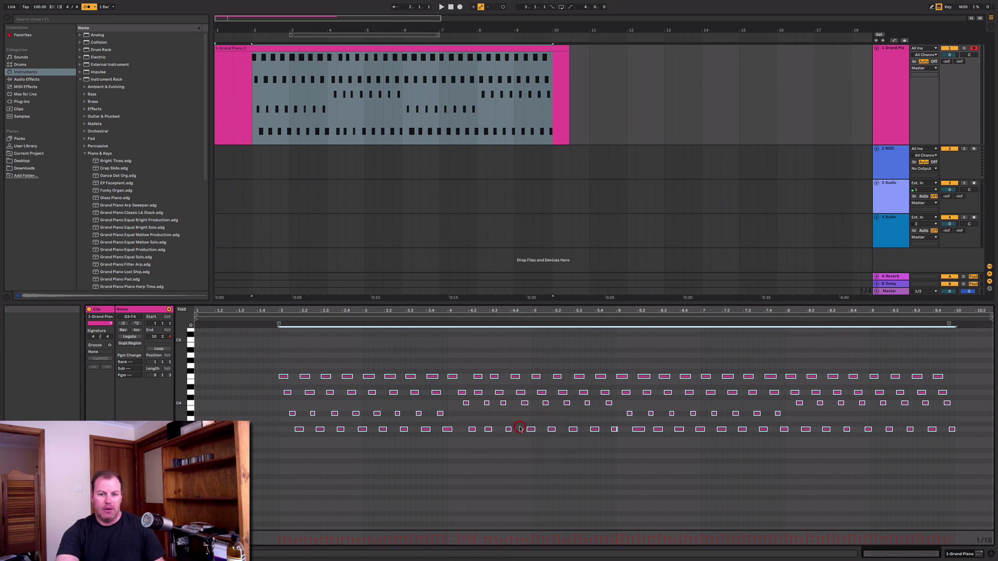
pyautogui.click(560, 461)
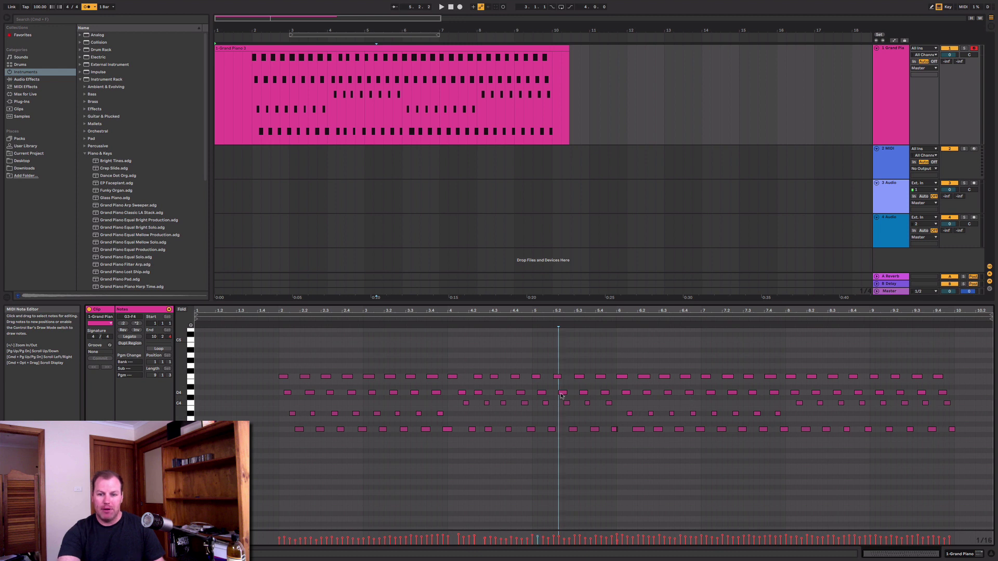
# Listen to the 1/16-quantized clip from bar 2 and undo the quantization.
pyautogui.click(275, 320)
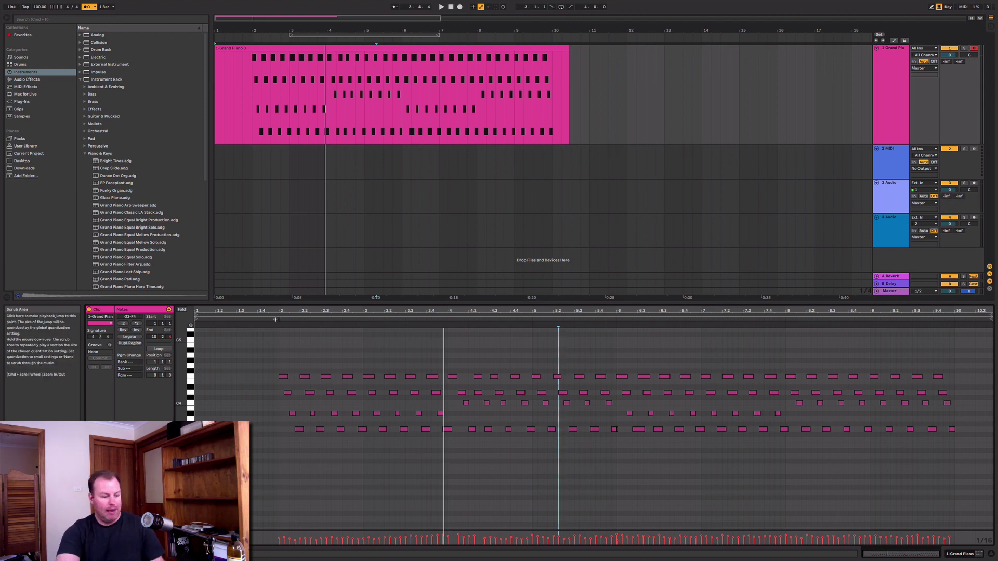
pyautogui.press('super+a')
pyautogui.click(409, 465)
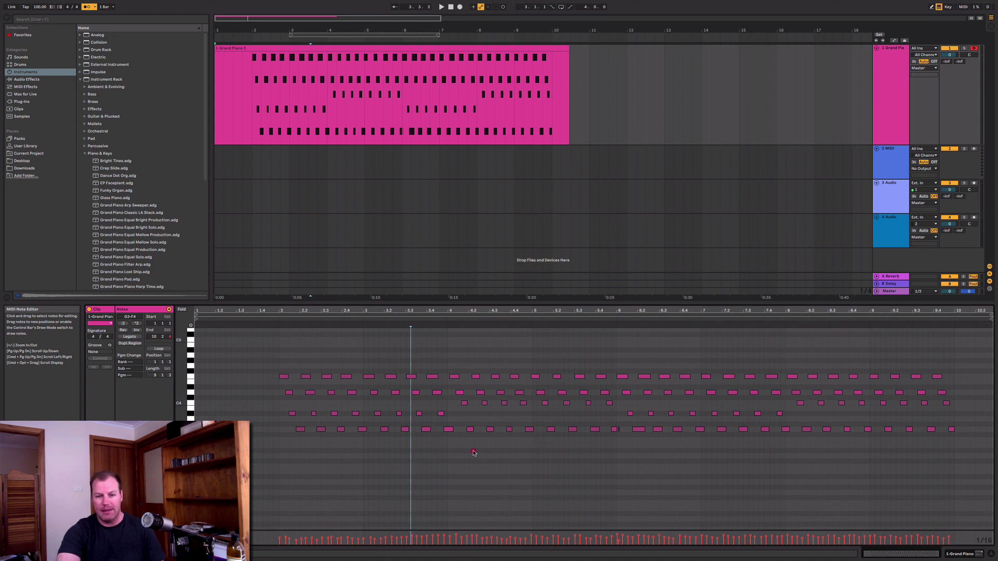
# Set the note editor's adaptive grid to Narrowest and check how the grid changes at different zoom levels.
pyautogui.rightClick(474, 452)
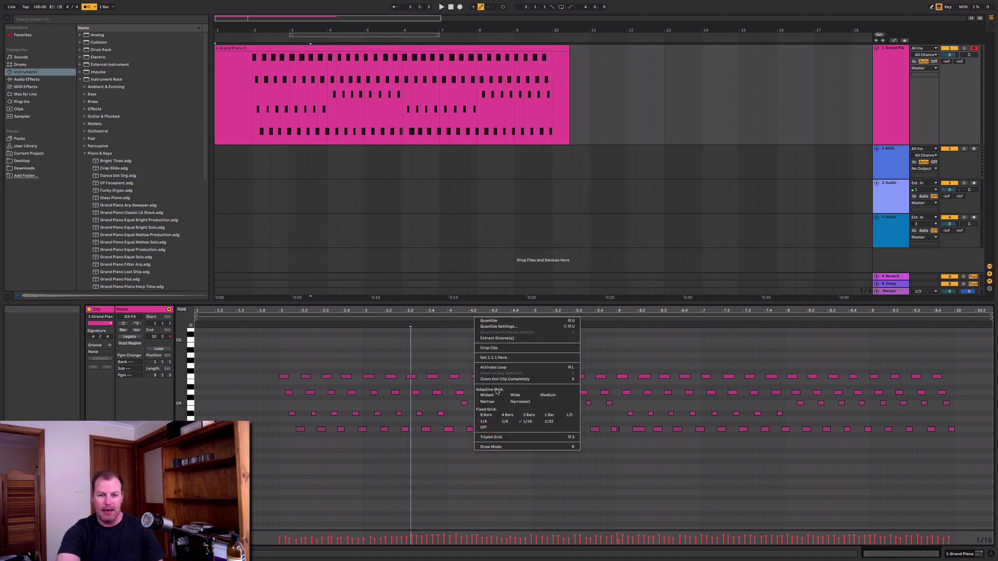
pyautogui.rightClick(492, 484)
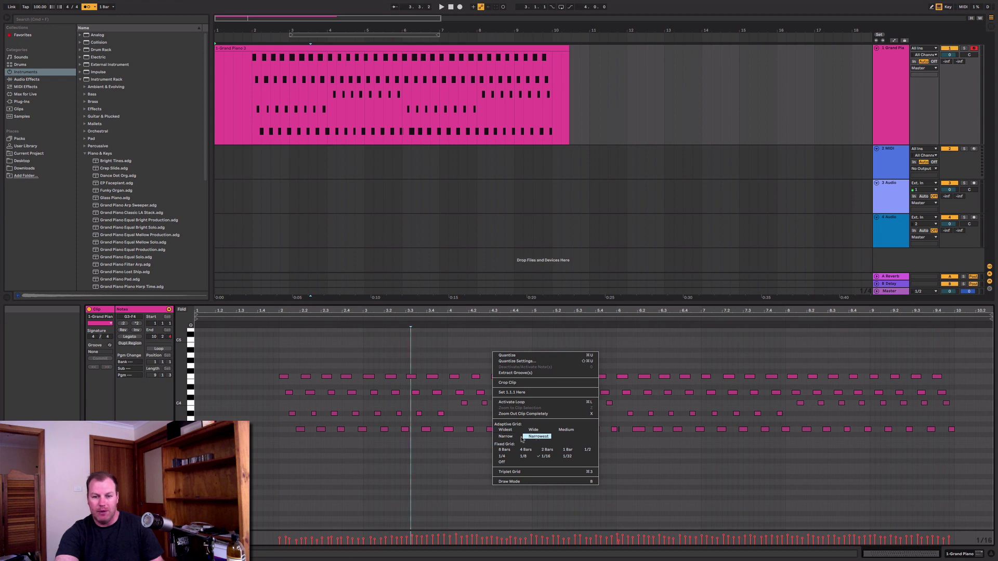
pyautogui.click(538, 436)
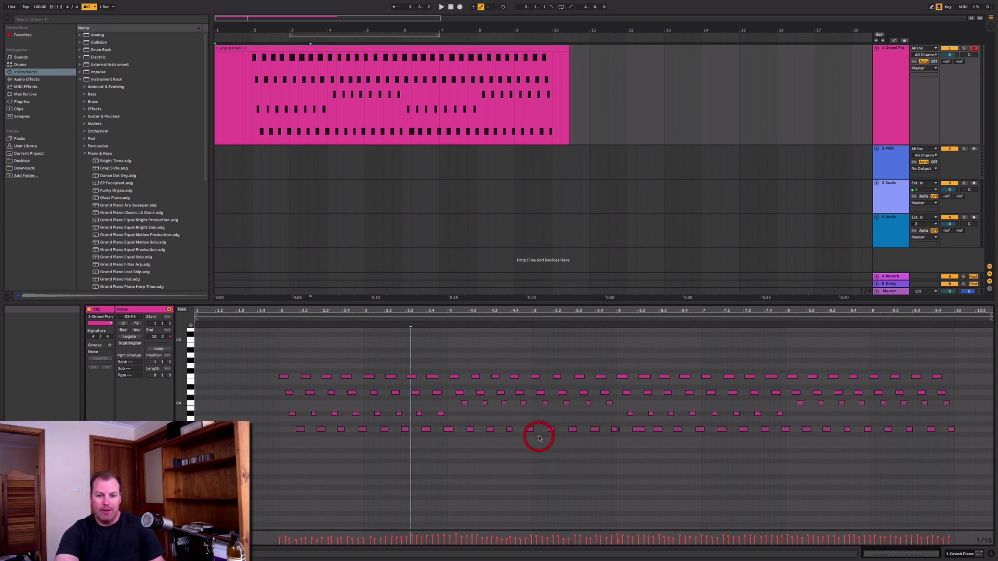
pyautogui.moveTo(419, 311)
pyautogui.mouseDown()
pyautogui.moveTo(419, 379)
pyautogui.moveTo(424, 309)
pyautogui.mouseUp()
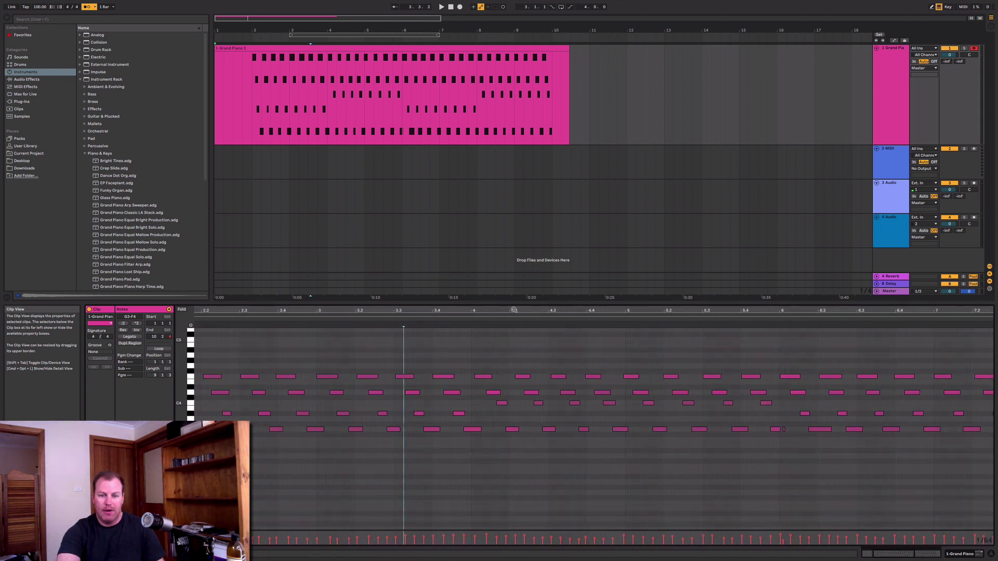
pyautogui.moveTo(514, 310); pyautogui.dragTo(472, 311)
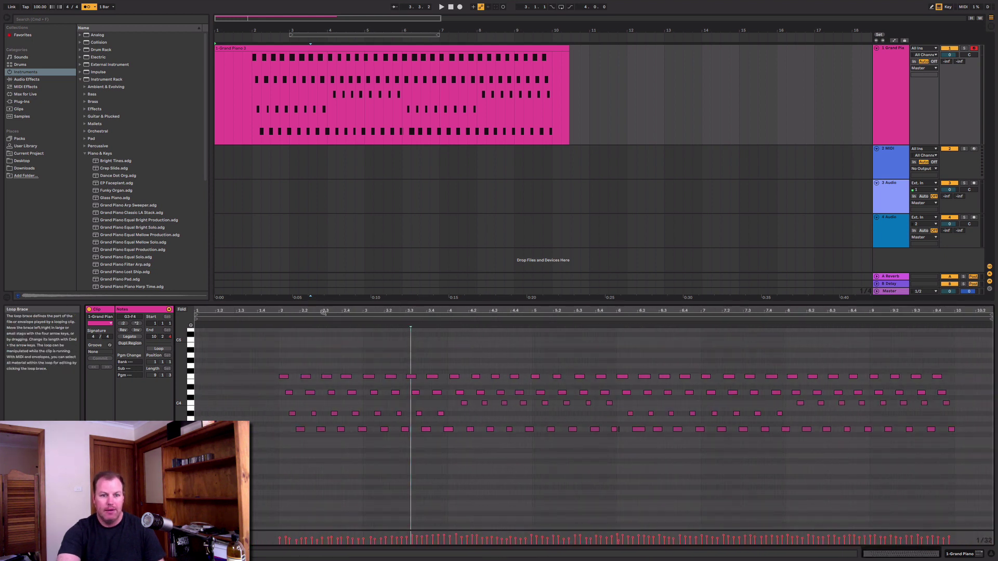
# Set the note editor to a fixed 1/8 grid.
pyautogui.rightClick(340, 363)
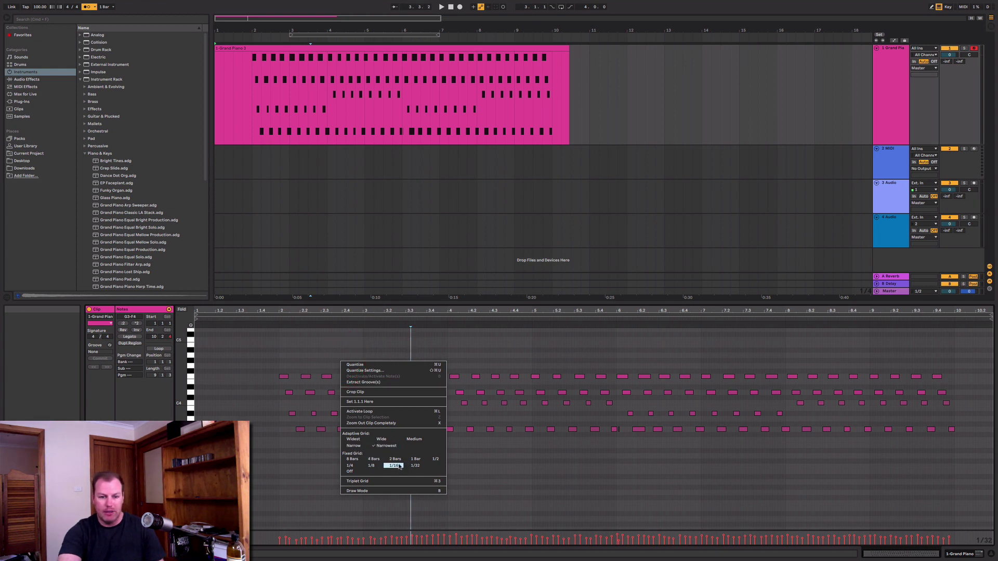
pyautogui.click(372, 466)
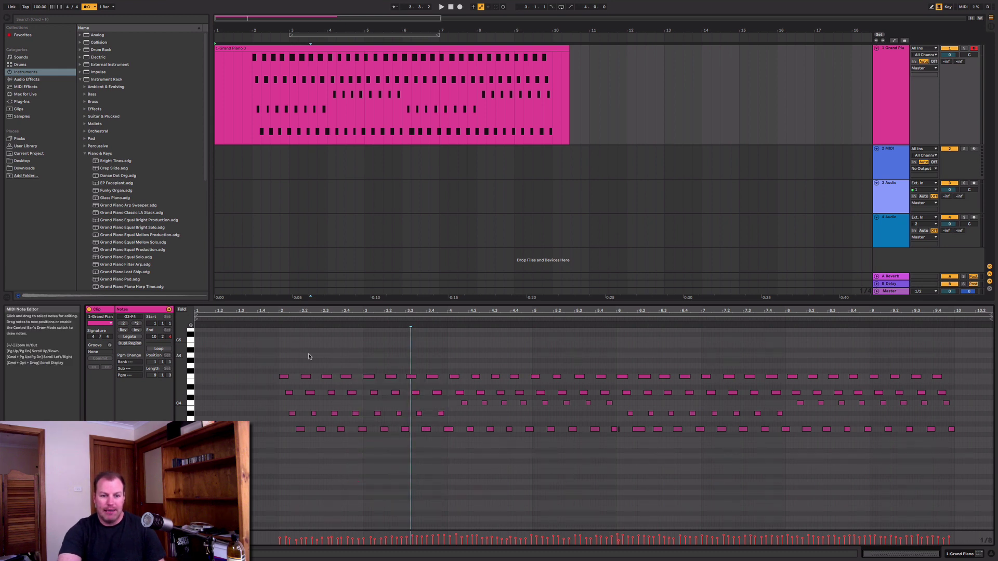
# Quantize all the notes in the piano clip to the 1/8 grid.
pyautogui.moveTo(307, 354); pyautogui.dragTo(973, 474)
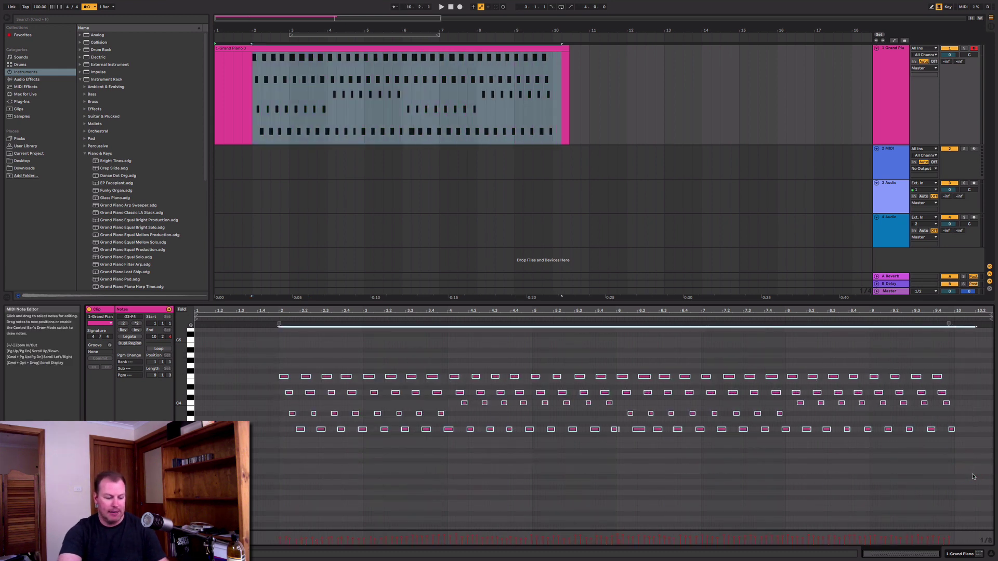
pyautogui.click(757, 457)
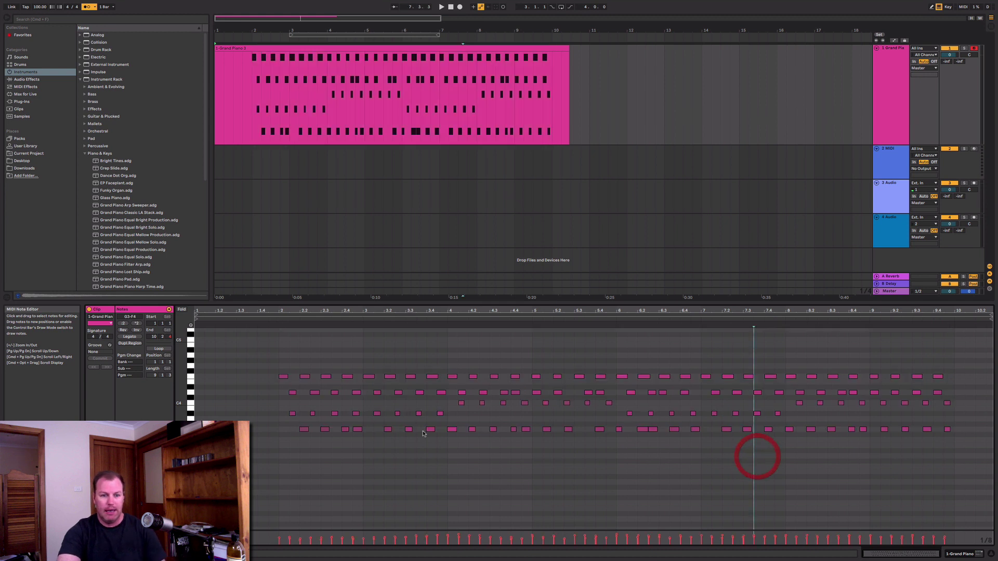
# Listen to the 1/8-quantized clip from bar 2 and undo the quantization.
pyautogui.click(276, 319)
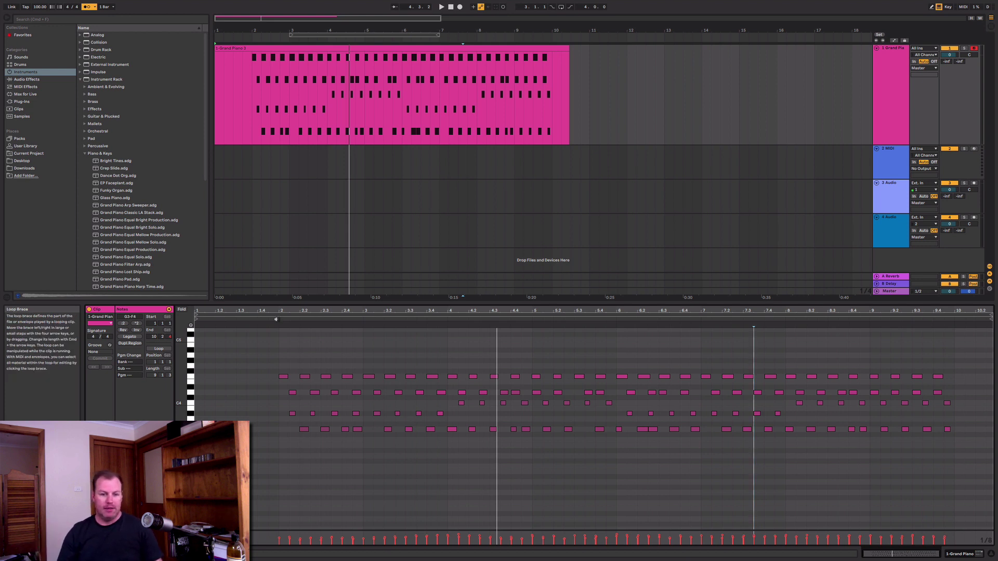
pyautogui.press('super+a')
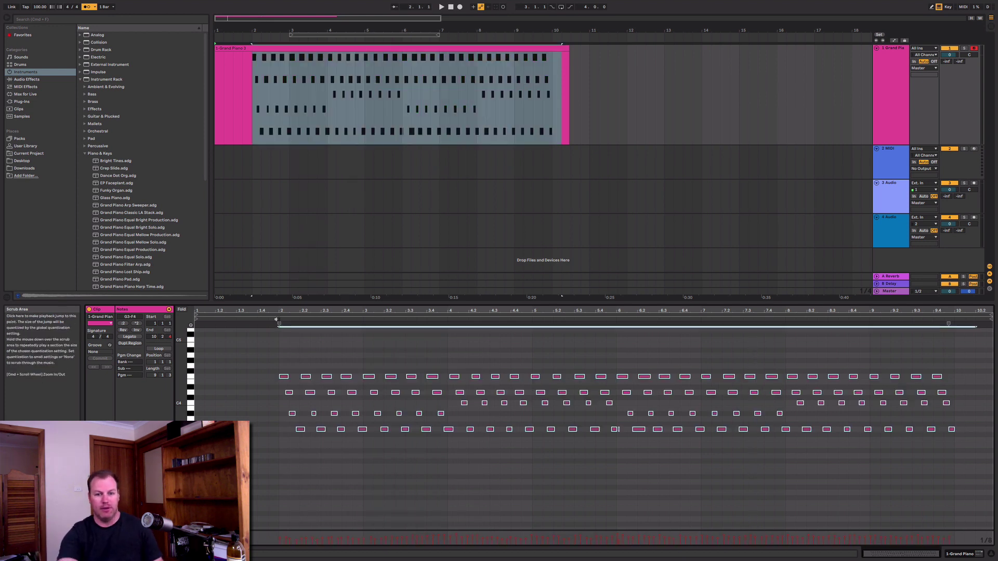
pyautogui.click(351, 471)
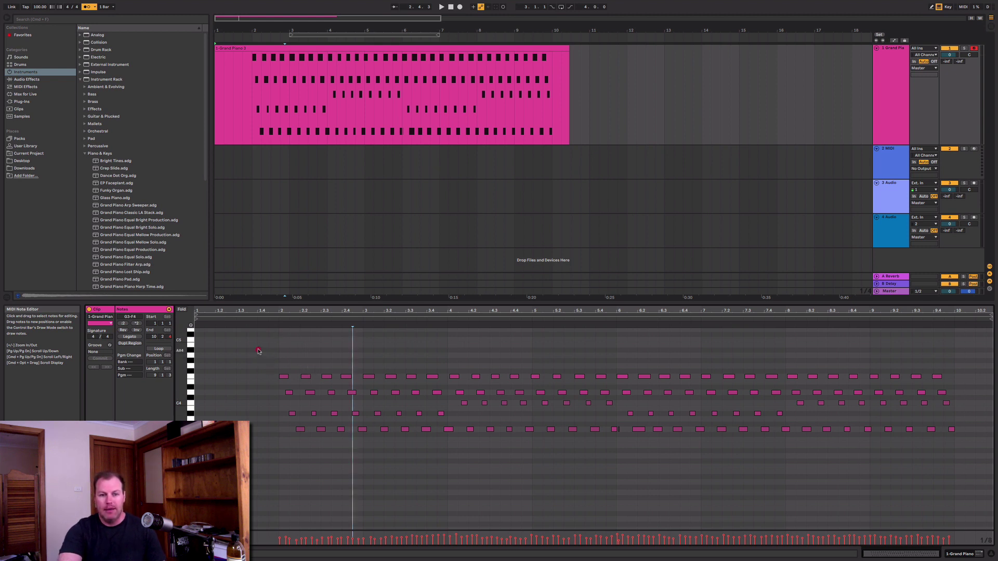
# Select all the notes in the piano clip and open the Quantize Settings for them.
pyautogui.moveTo(258, 351); pyautogui.dragTo(987, 465)
pyautogui.rightClick(340, 401)
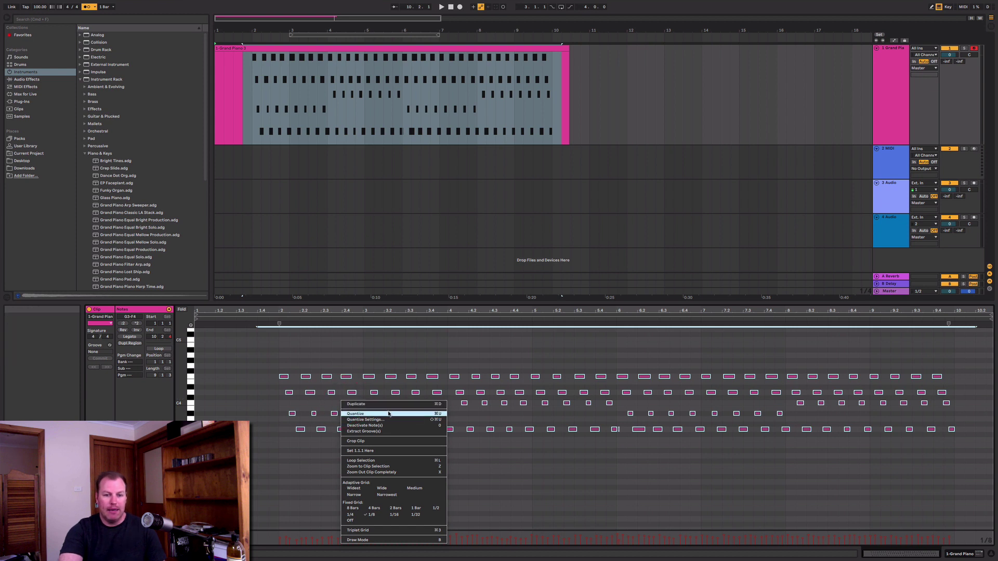
pyautogui.click(359, 419)
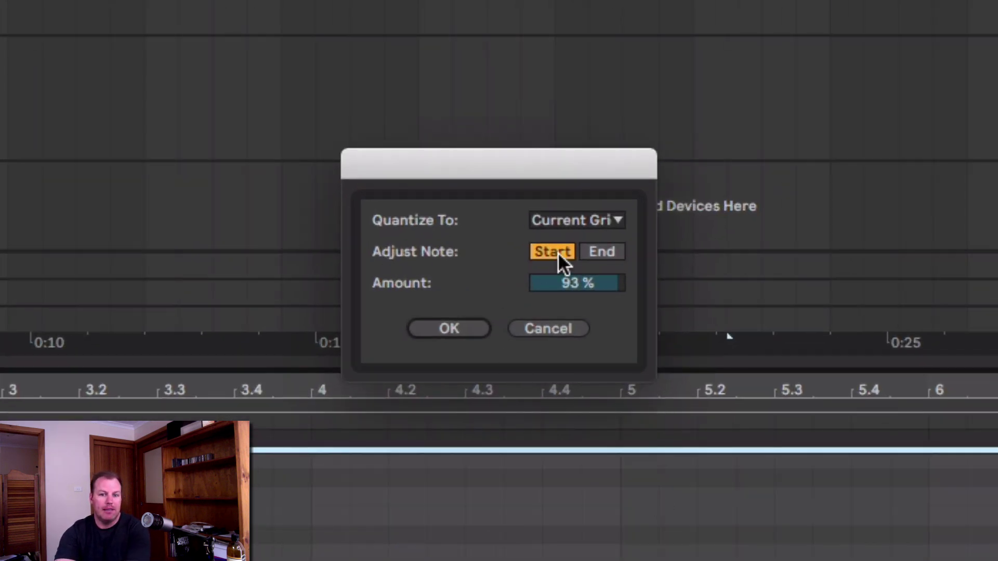
# Try including note ends in the quantize adjustment, return to note starts only, and review the available Quantize To values.
pyautogui.click(605, 250)
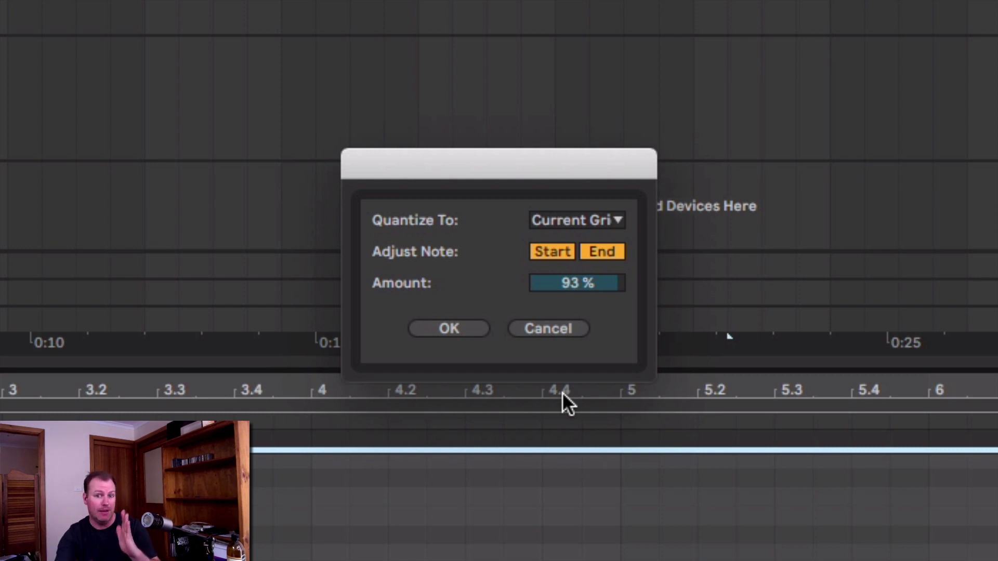
pyautogui.click(606, 252)
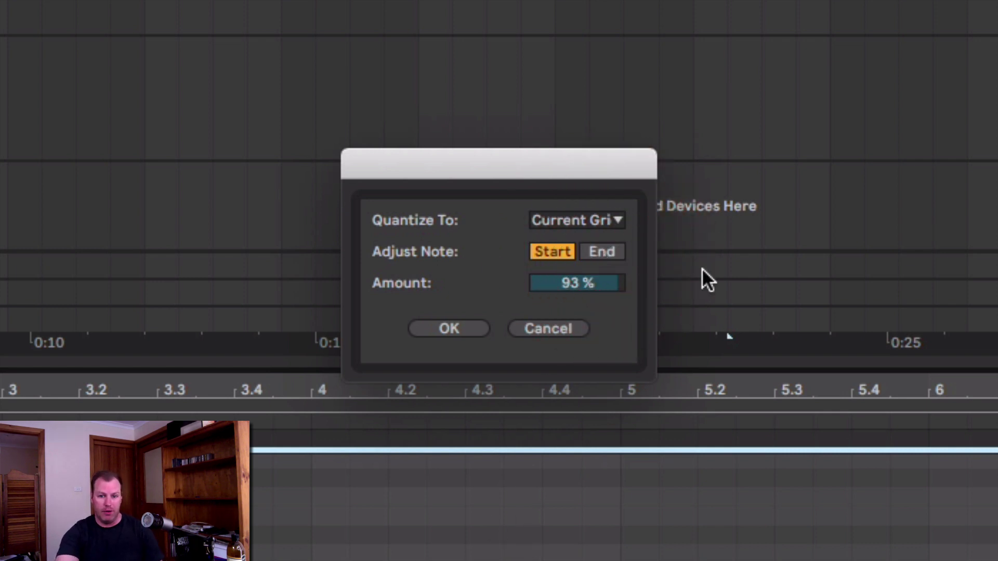
pyautogui.click(592, 221)
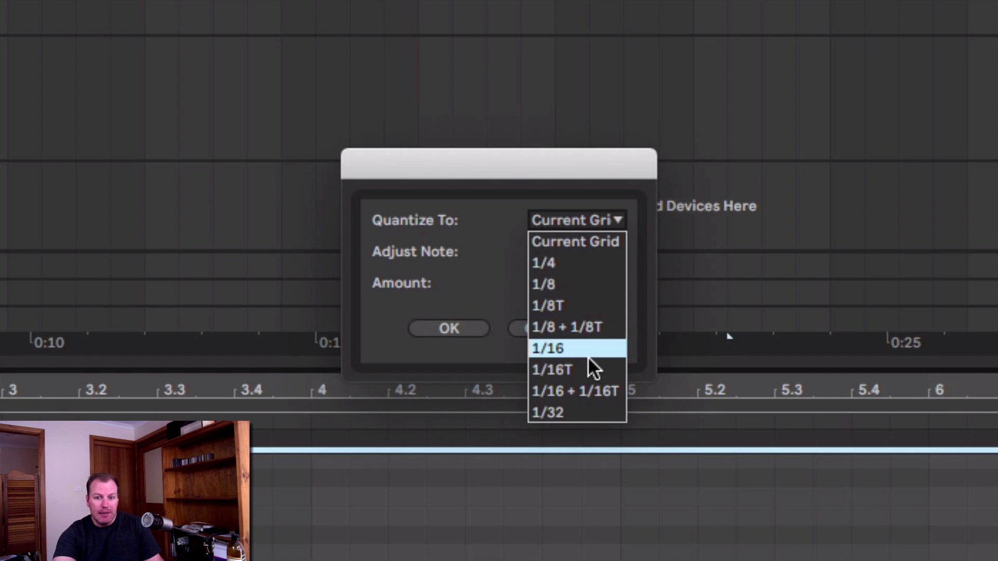
pyautogui.click(465, 280)
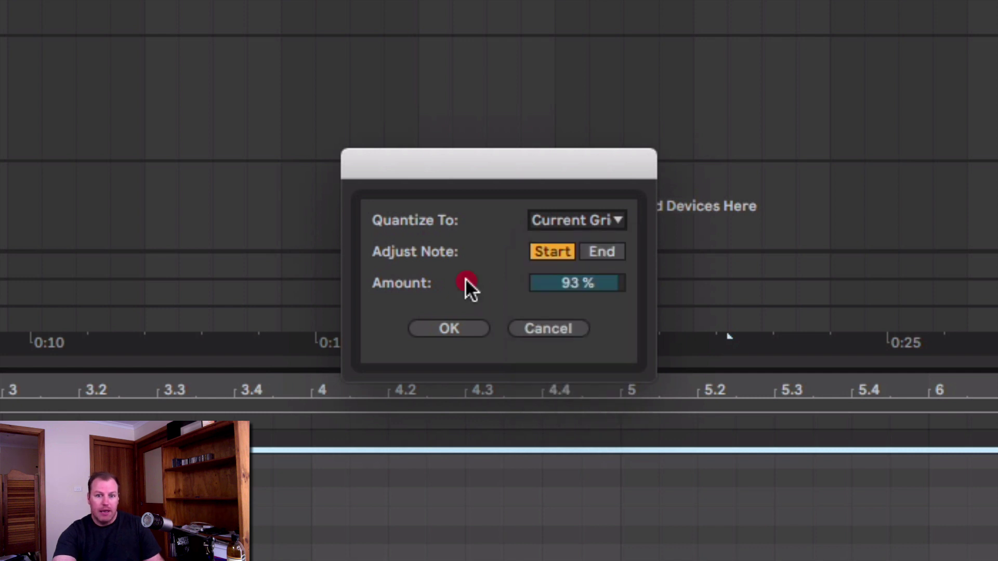
# Experiment with quantize amounts such as 54 % and 86 %, and set the amount to 100 %.
pyautogui.moveTo(539, 289)
pyautogui.mouseDown()
pyautogui.moveTo(539, 271)
pyautogui.moveTo(539, 384)
pyautogui.moveTo(539, 270)
pyautogui.mouseUp()
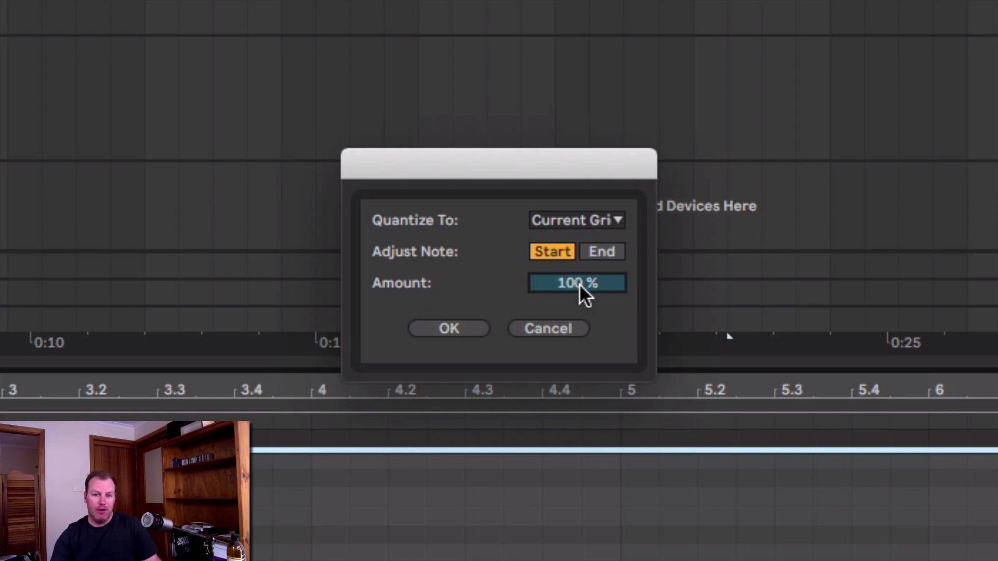
pyautogui.moveTo(579, 283); pyautogui.dragTo(579, 338)
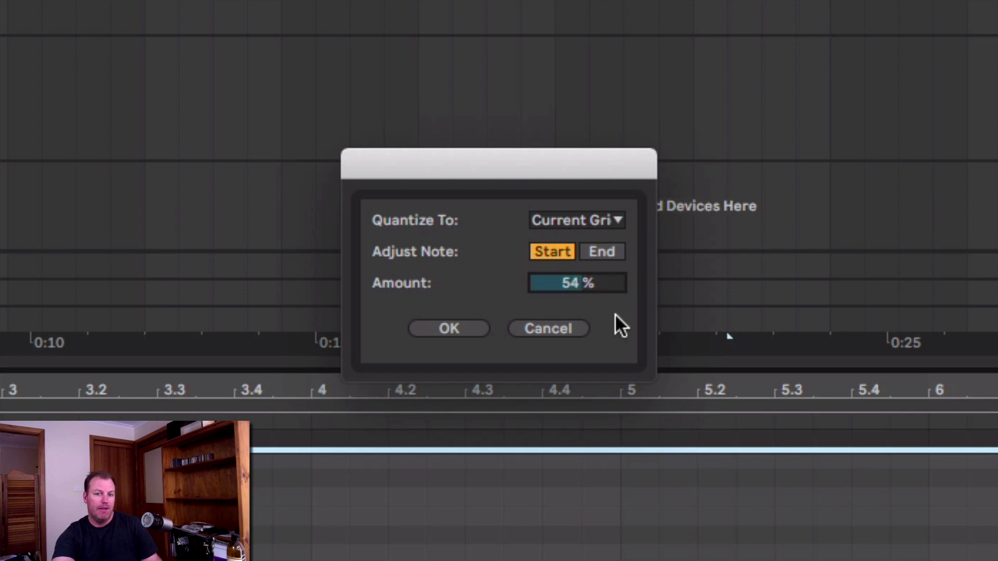
pyautogui.moveTo(612, 289); pyautogui.dragTo(612, 255)
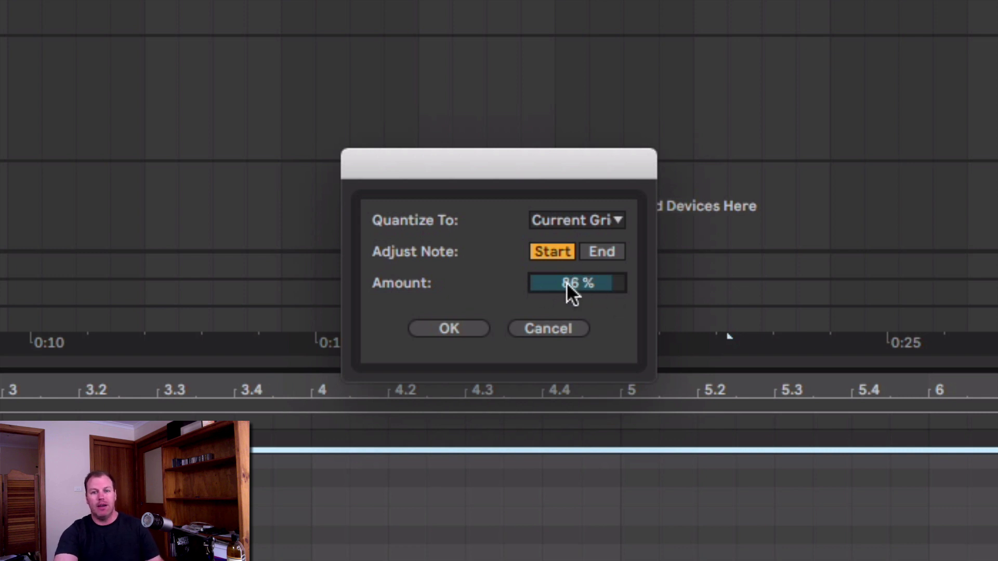
pyautogui.moveTo(567, 282); pyautogui.dragTo(566, 267)
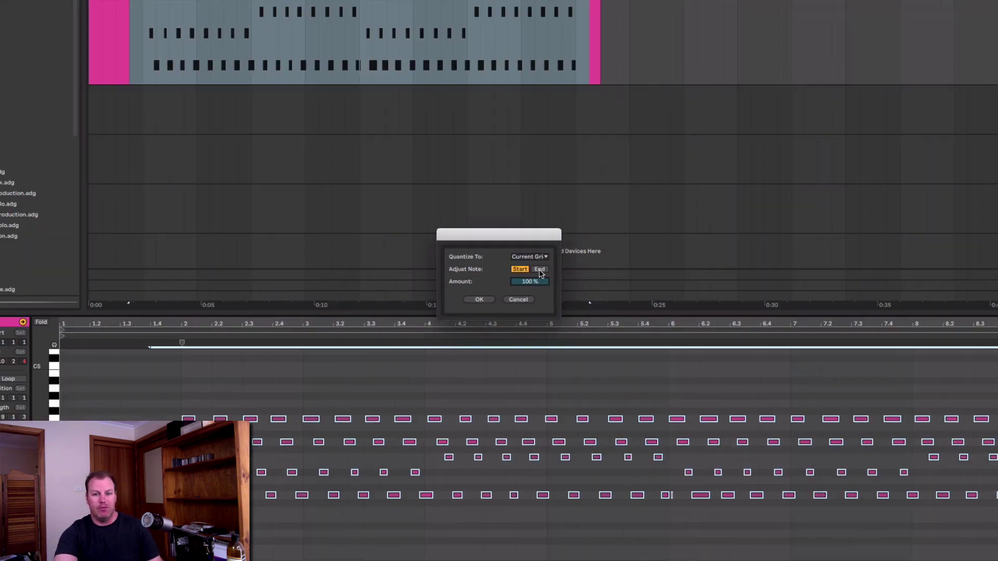
# Include note ends in the adjustment and quantize the selected piano notes to 1/16.
pyautogui.click(603, 254)
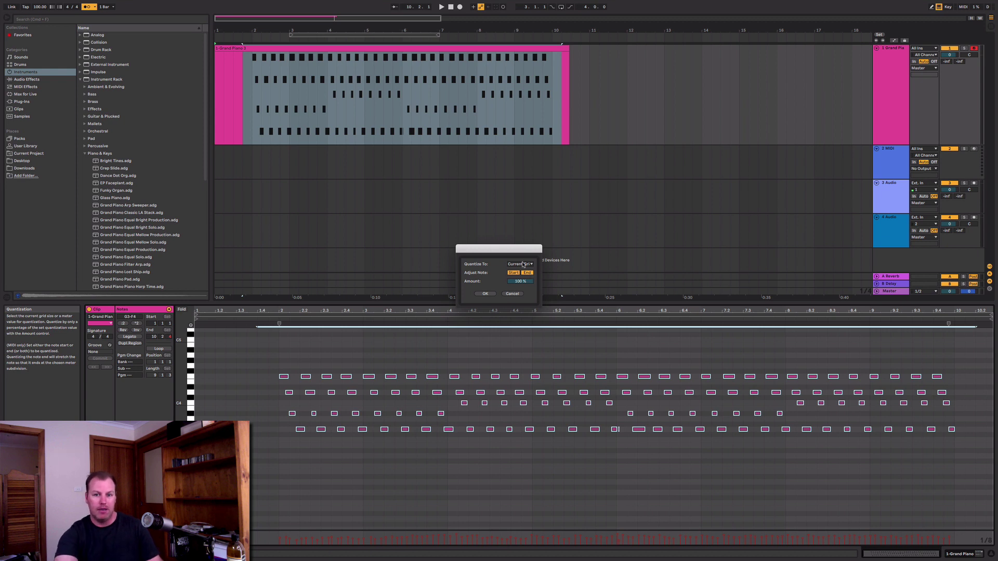
pyautogui.click(523, 265)
pyautogui.click(524, 298)
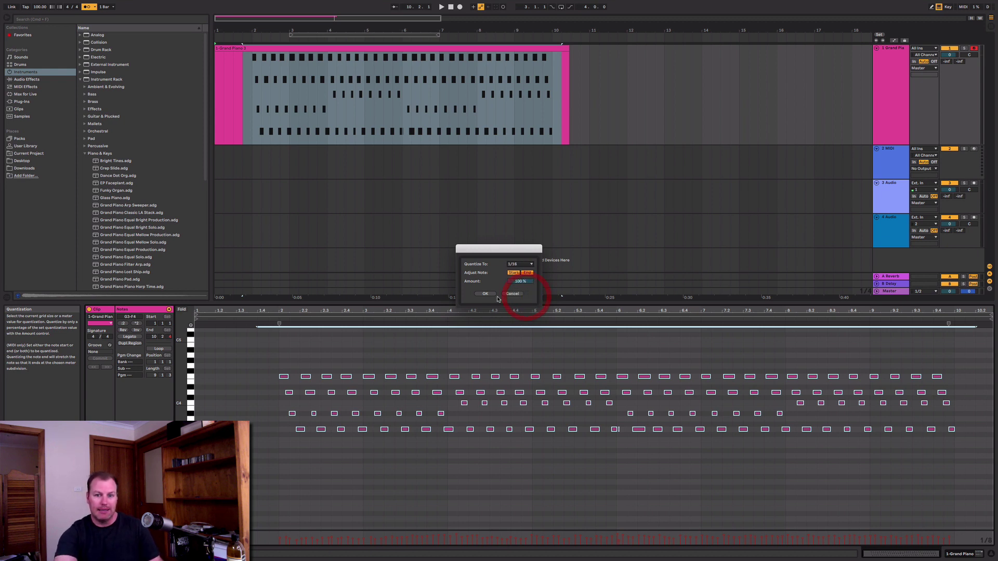
pyautogui.click(486, 294)
pyautogui.click(287, 446)
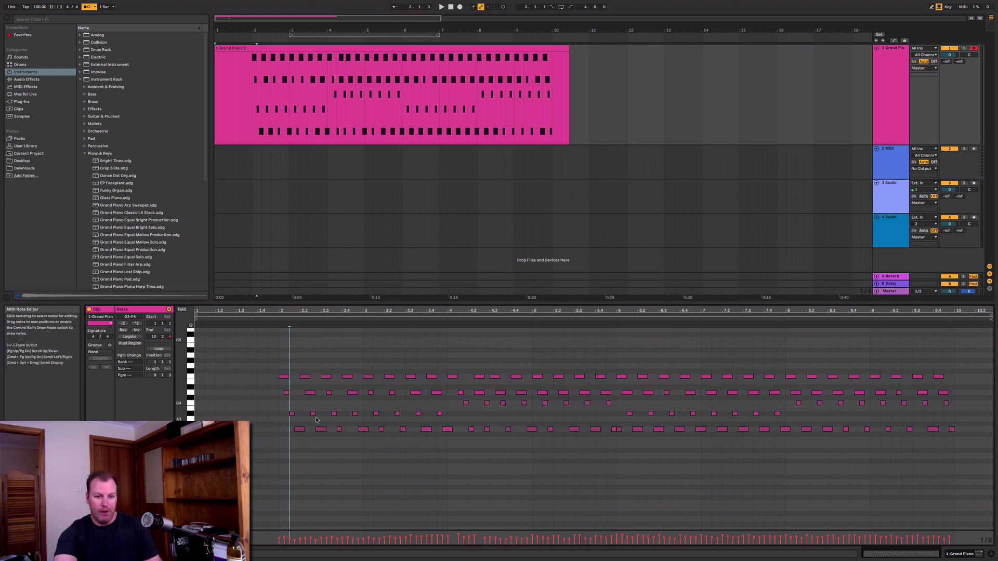
# Shorten the low G3 note just before bar 4 so it ends at bar 4, and listen to that passage.
pyautogui.moveTo(269, 360)
pyautogui.mouseDown()
pyautogui.moveTo(323, 410)
pyautogui.moveTo(405, 457)
pyautogui.moveTo(452, 465)
pyautogui.mouseUp()
pyautogui.click(476, 368)
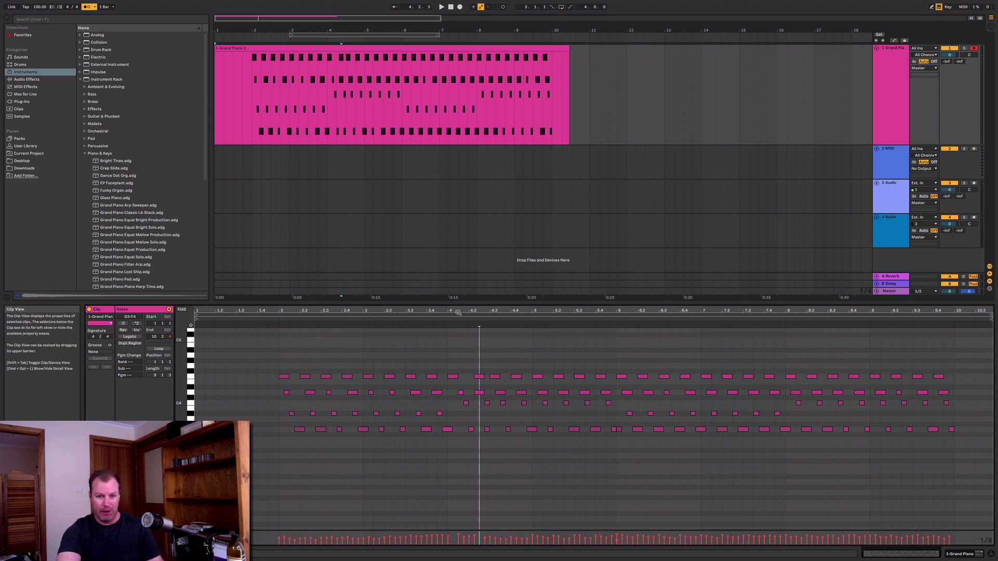
pyautogui.moveTo(455, 311); pyautogui.dragTo(455, 354)
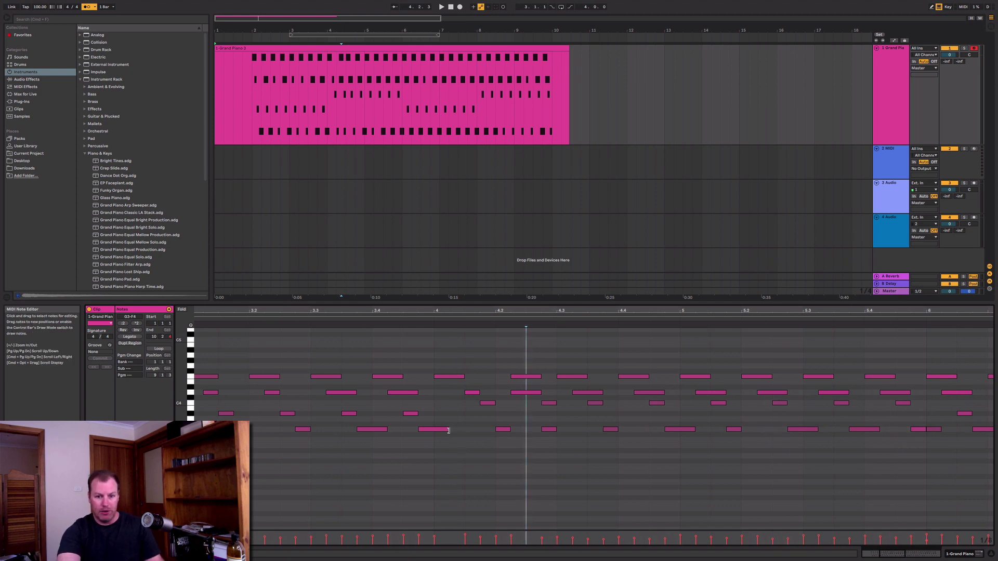
pyautogui.moveTo(448, 430); pyautogui.dragTo(434, 431)
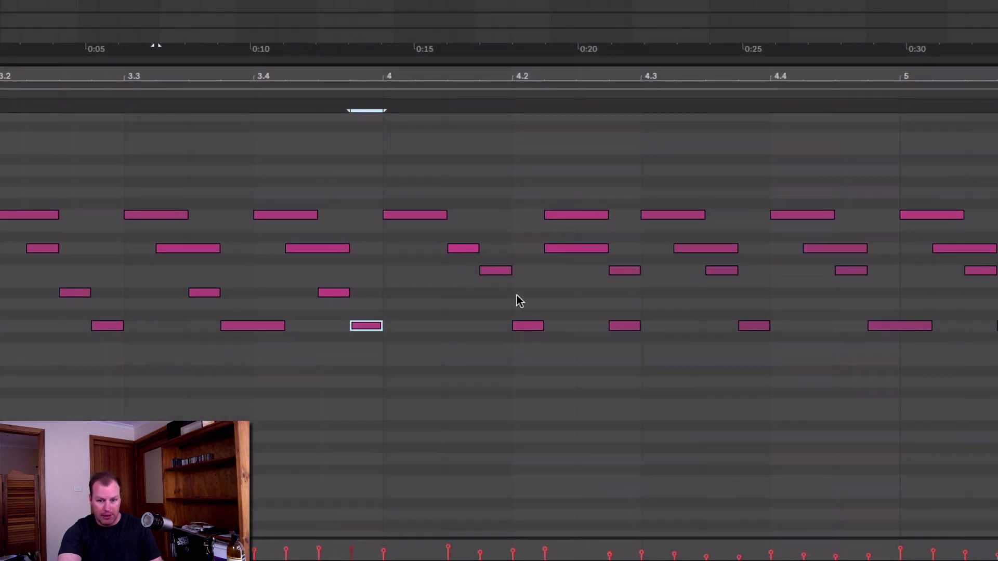
pyautogui.click(192, 97)
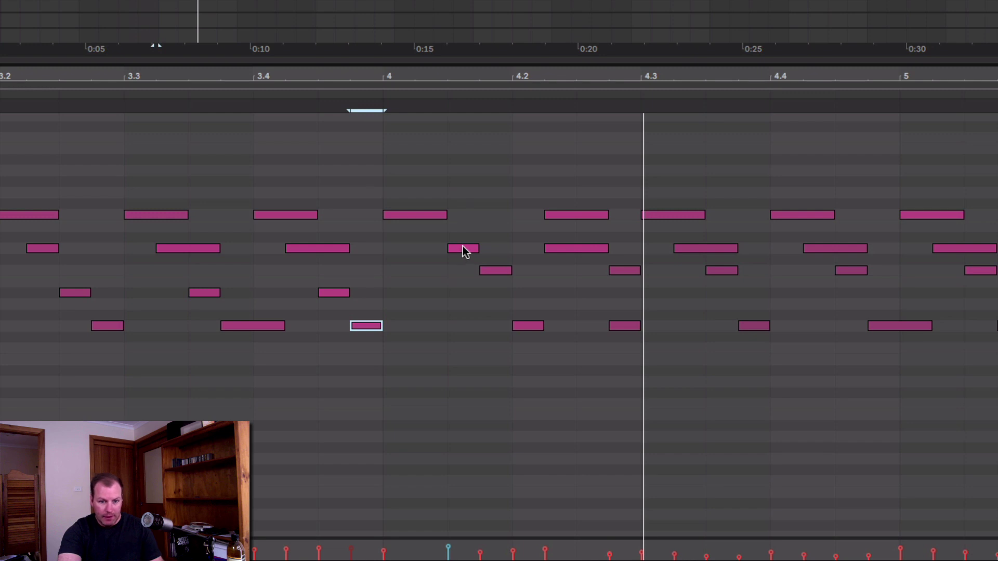
# Set the fixed grid to 1/16 and move the three notes following the first note of bar 4 one sixteenth earlier.
pyautogui.moveTo(462, 249)
pyautogui.mouseDown()
pyautogui.moveTo(434, 250)
pyautogui.moveTo(450, 259)
pyautogui.moveTo(443, 253)
pyautogui.mouseUp()
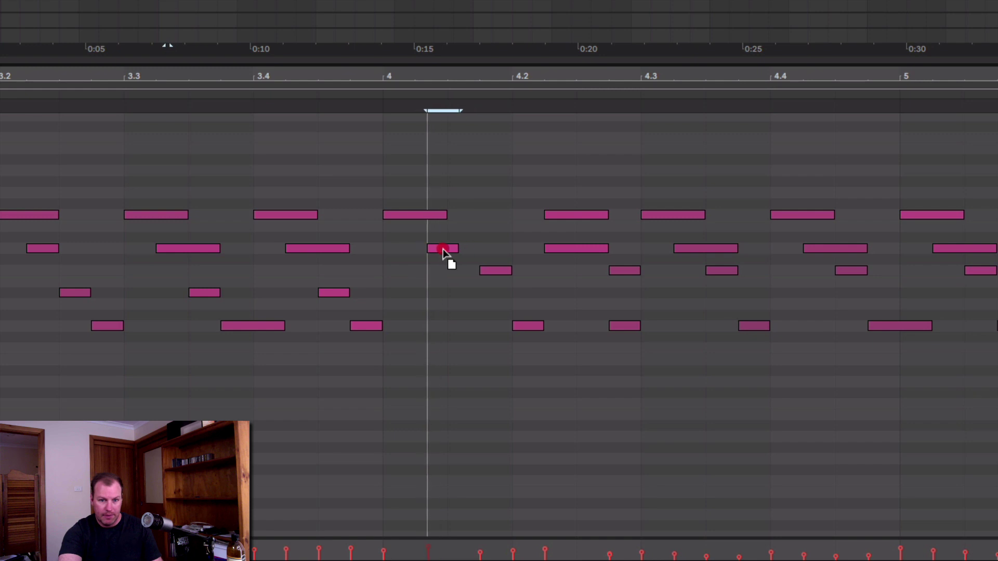
pyautogui.rightClick(432, 316)
pyautogui.click(547, 257)
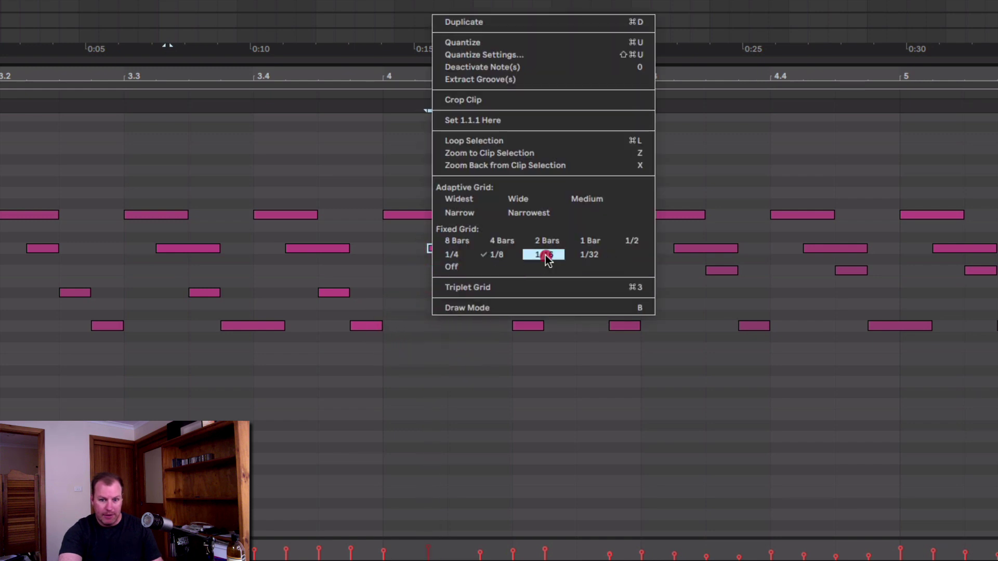
pyautogui.click(446, 299)
pyautogui.moveTo(451, 250)
pyautogui.mouseDown()
pyautogui.moveTo(473, 249)
pyautogui.moveTo(425, 249)
pyautogui.moveTo(436, 251)
pyautogui.mouseUp()
pyautogui.moveTo(489, 270); pyautogui.dragTo(459, 271)
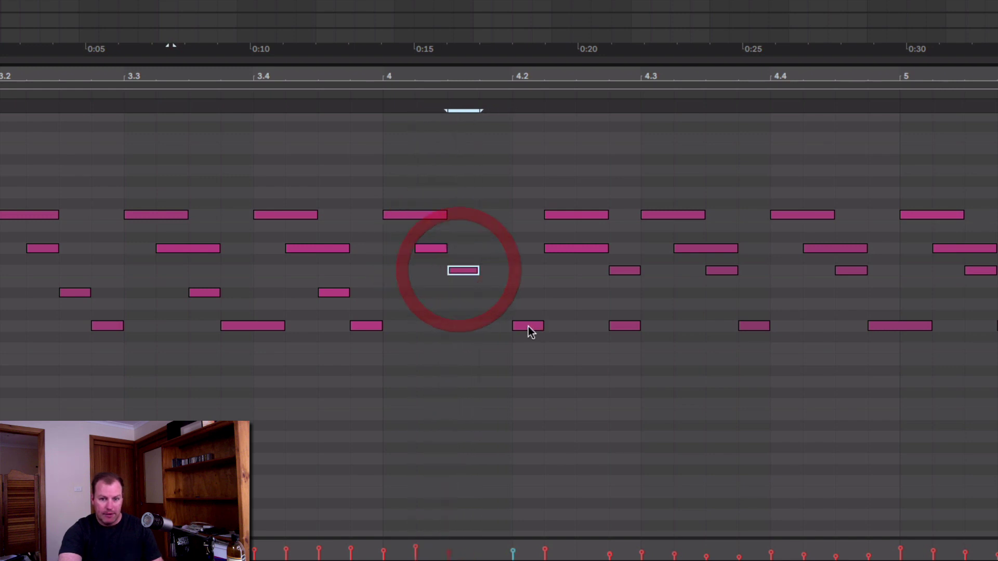
pyautogui.moveTo(528, 326); pyautogui.dragTo(500, 338)
# Shorten the top note at bar 4 to a sixteenth and fit the three upper notes from 4.2 onto consecutive sixteenths.
pyautogui.moveTo(447, 216); pyautogui.dragTo(414, 218)
pyautogui.moveTo(568, 219); pyautogui.dragTo(545, 215)
pyautogui.click(603, 250)
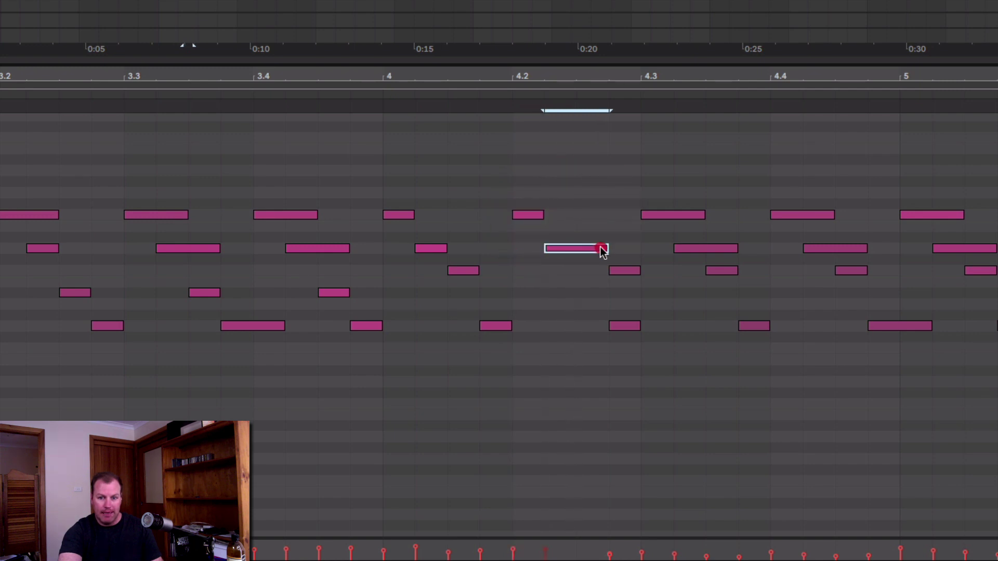
pyautogui.moveTo(601, 248); pyautogui.dragTo(574, 248)
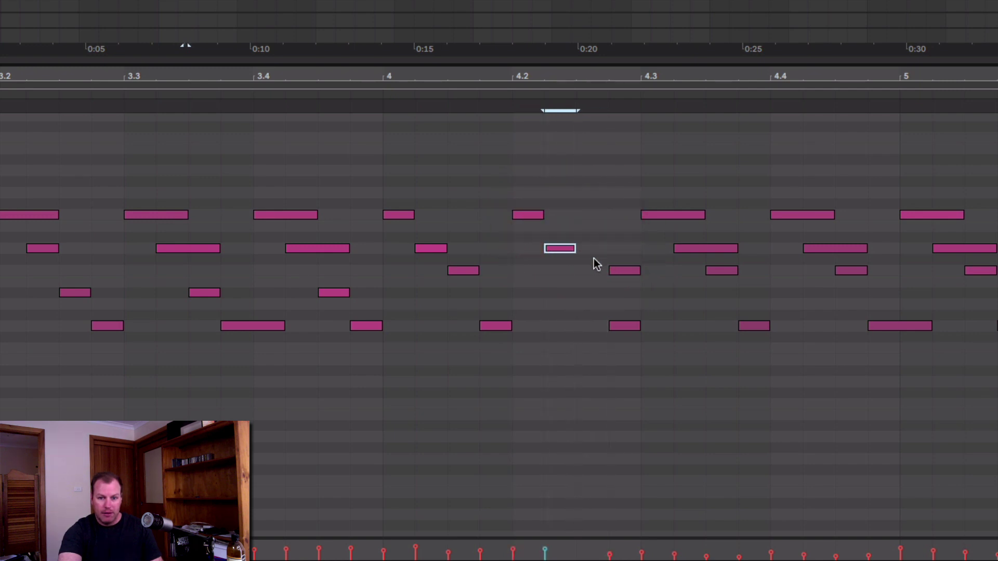
pyautogui.moveTo(628, 271); pyautogui.dragTo(595, 272)
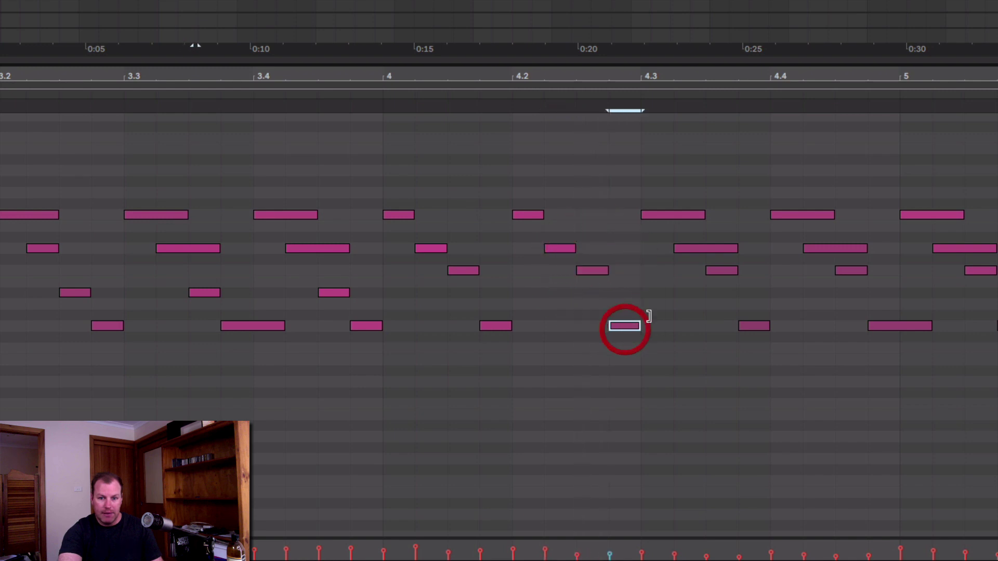
# Shorten the remaining overlong notes from beat 4.3 through the start of bar 5 to one sixteenth each.
pyautogui.moveTo(736, 249); pyautogui.dragTo(701, 253)
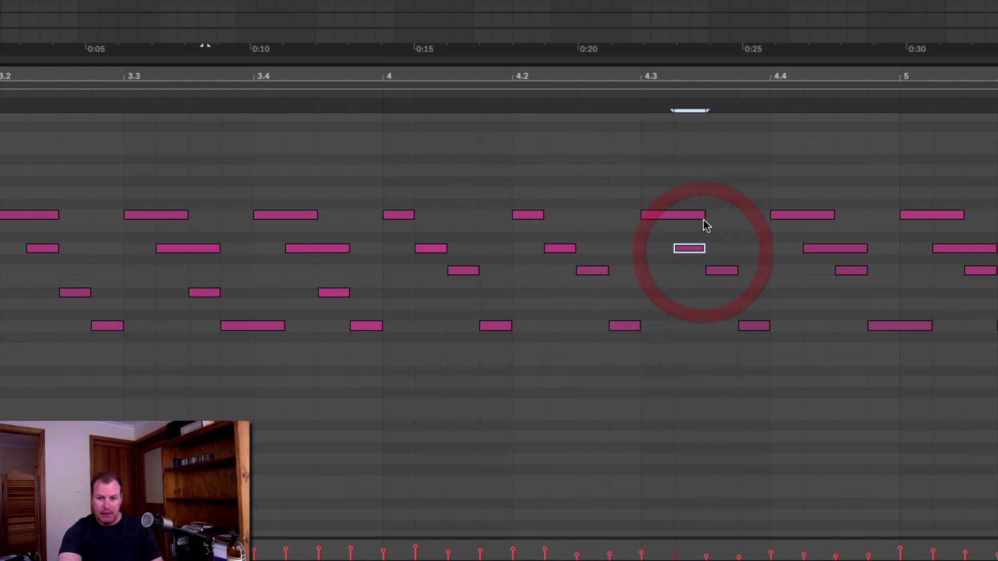
pyautogui.click(693, 217)
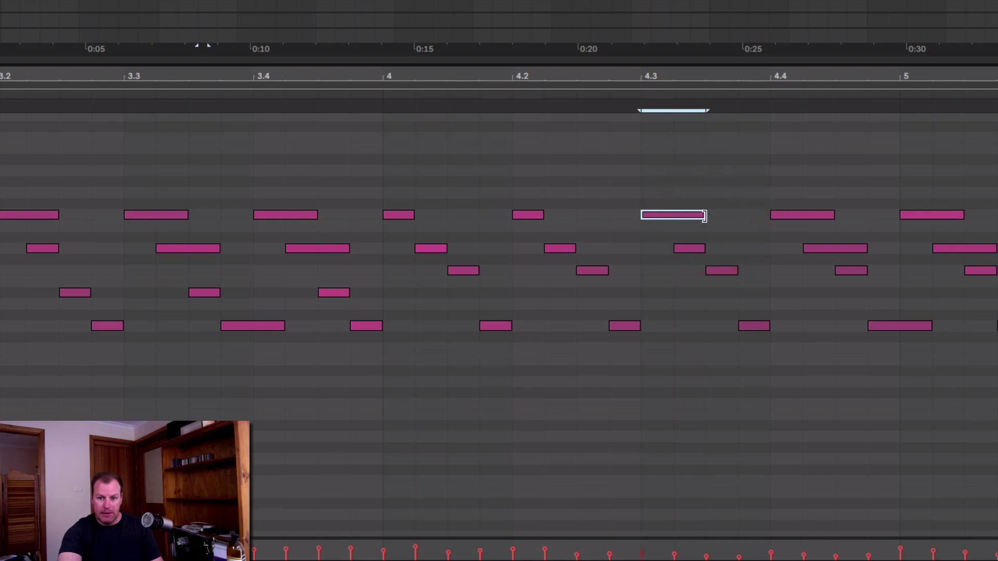
pyautogui.moveTo(702, 217); pyautogui.dragTo(673, 217)
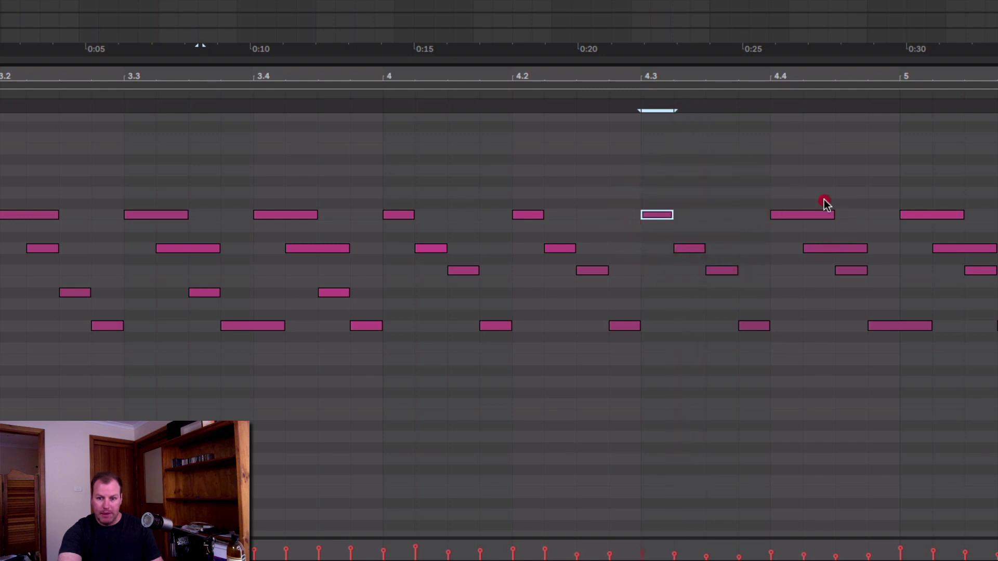
pyautogui.moveTo(825, 202); pyautogui.dragTo(968, 256)
pyautogui.moveTo(832, 214); pyautogui.dragTo(799, 214)
pyautogui.click(819, 303)
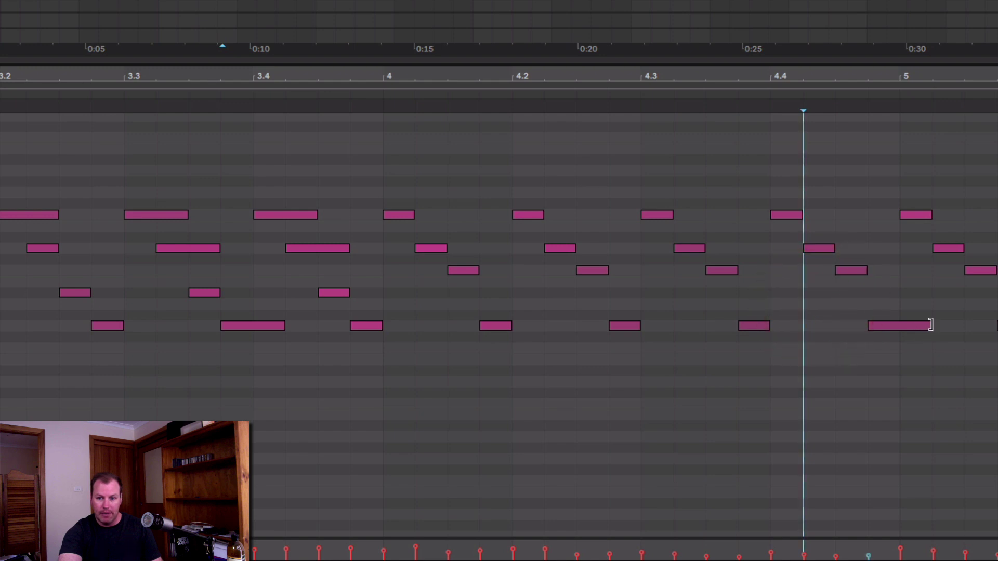
pyautogui.moveTo(930, 325); pyautogui.dragTo(899, 326)
# Listen to the edited piano clip from bar 2.
pyautogui.hscroll(6, 499, 322)
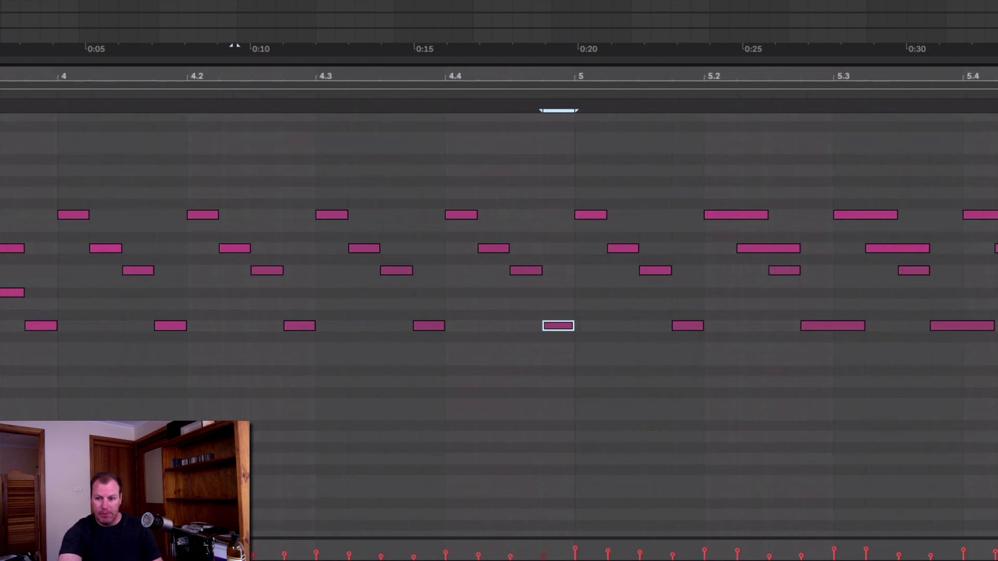
pyautogui.hscroll(4, 957, 336)
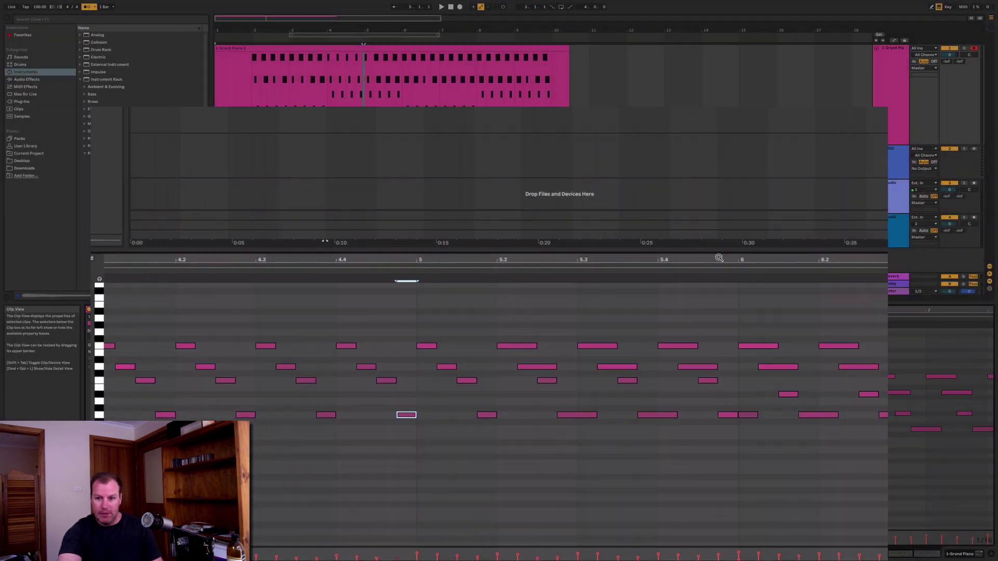
pyautogui.moveTo(875, 77); pyautogui.dragTo(875, 11)
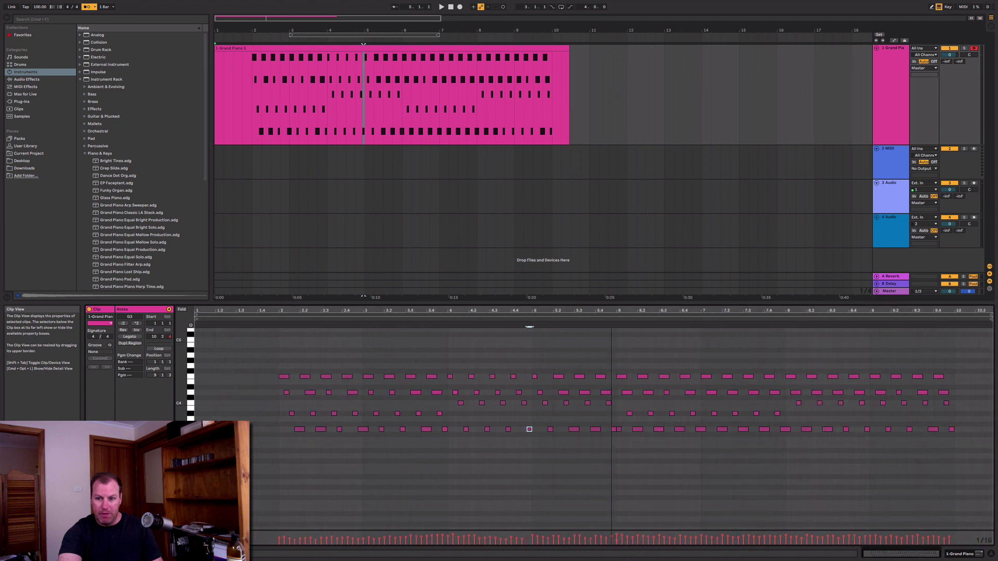
pyautogui.click(276, 319)
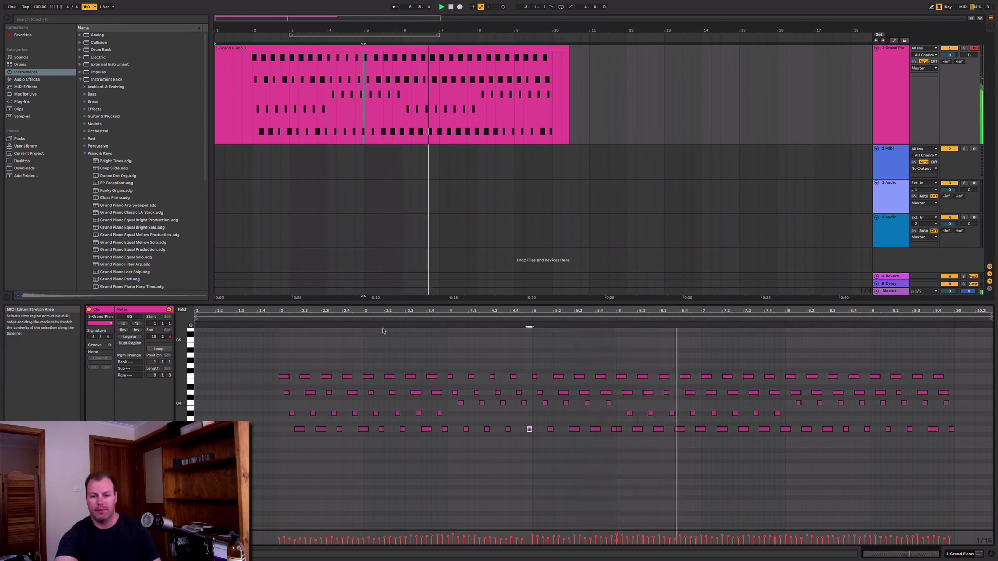
# Delete the stray short G3 note at bar 6 and listen to the clip from there.
pyautogui.moveTo(619, 429); pyautogui.dragTo(619, 434)
pyautogui.press('space')
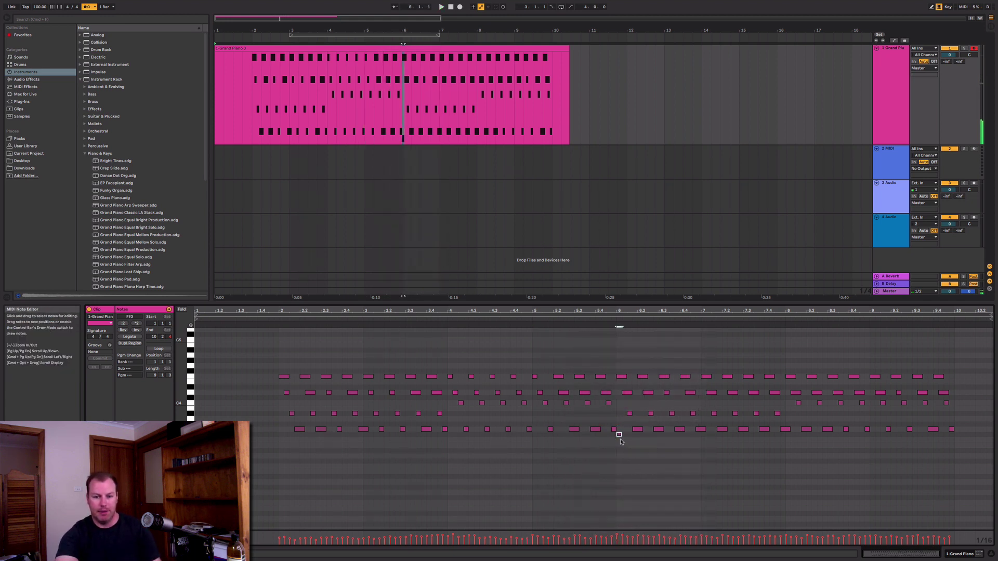
pyautogui.press('Delete')
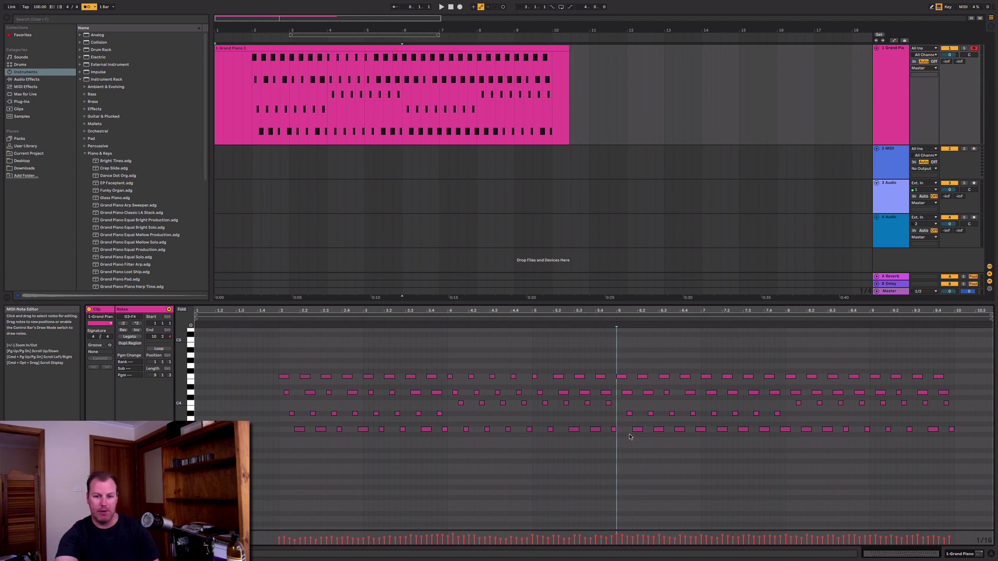
pyautogui.click(611, 317)
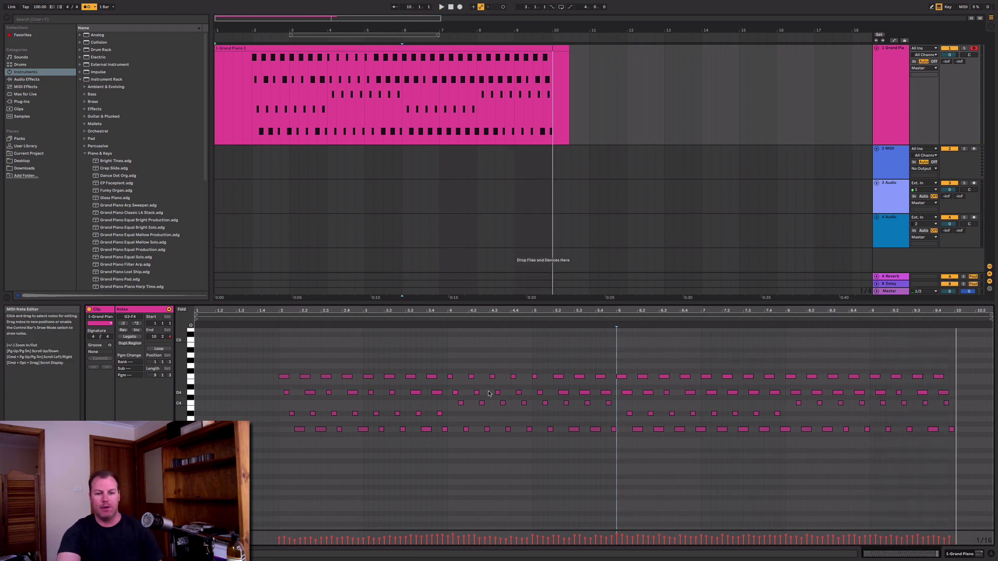
# Transpose all the notes in the clip up one semitone and listen to the result from bar 2.
pyautogui.click(272, 358)
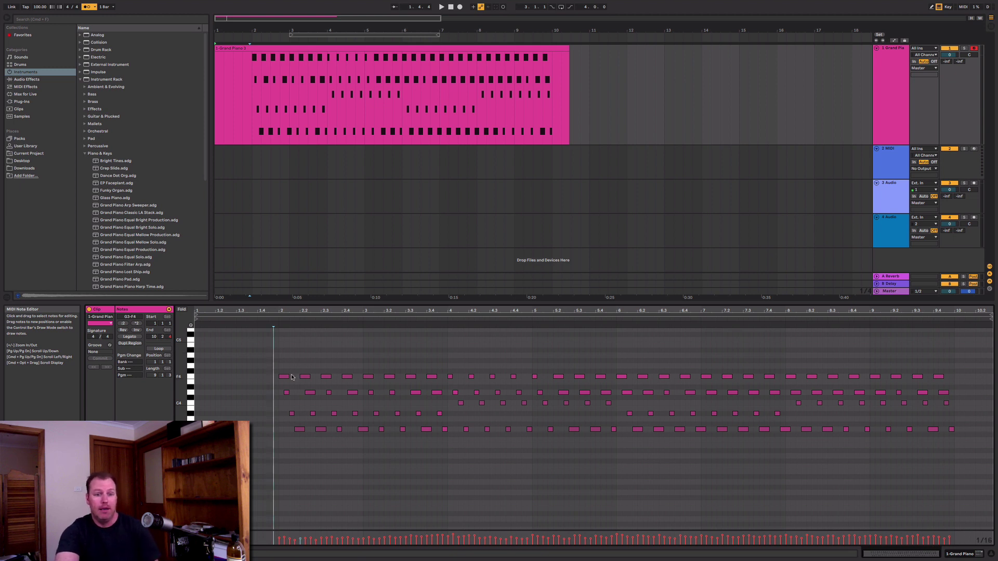
pyautogui.moveTo(279, 360); pyautogui.dragTo(964, 461)
pyautogui.click(283, 378)
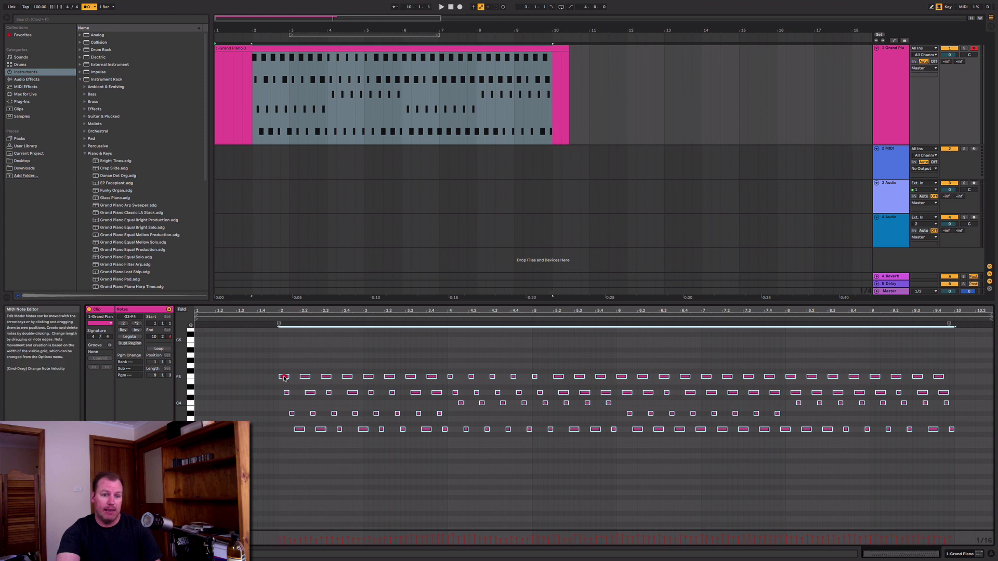
pyautogui.moveTo(284, 378); pyautogui.dragTo(285, 372)
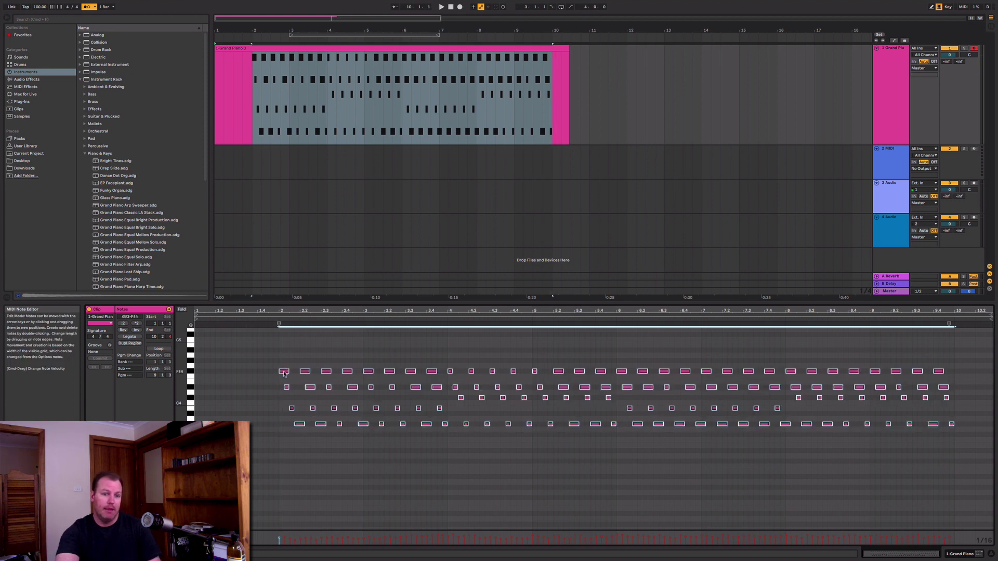
pyautogui.click(295, 360)
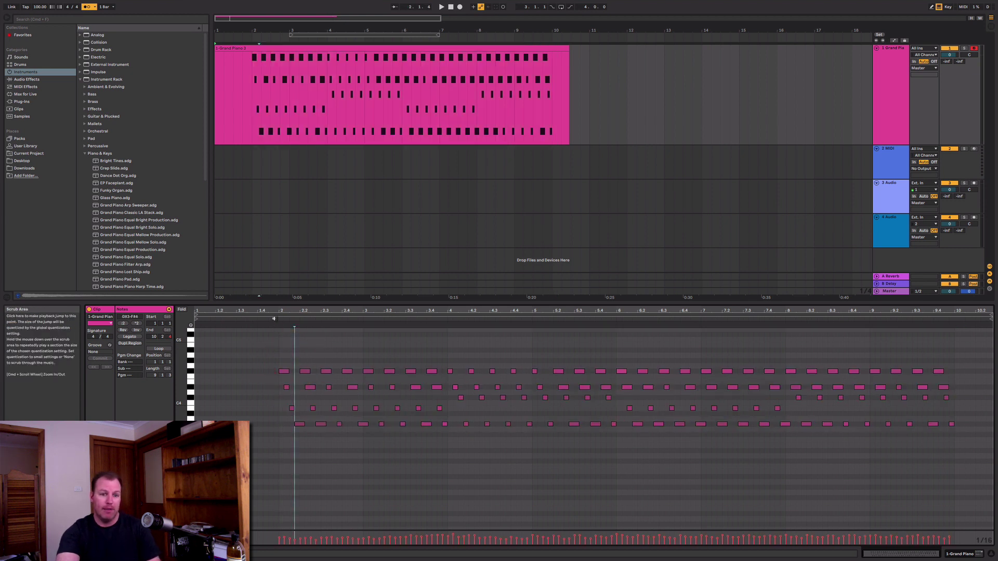
pyautogui.click(274, 319)
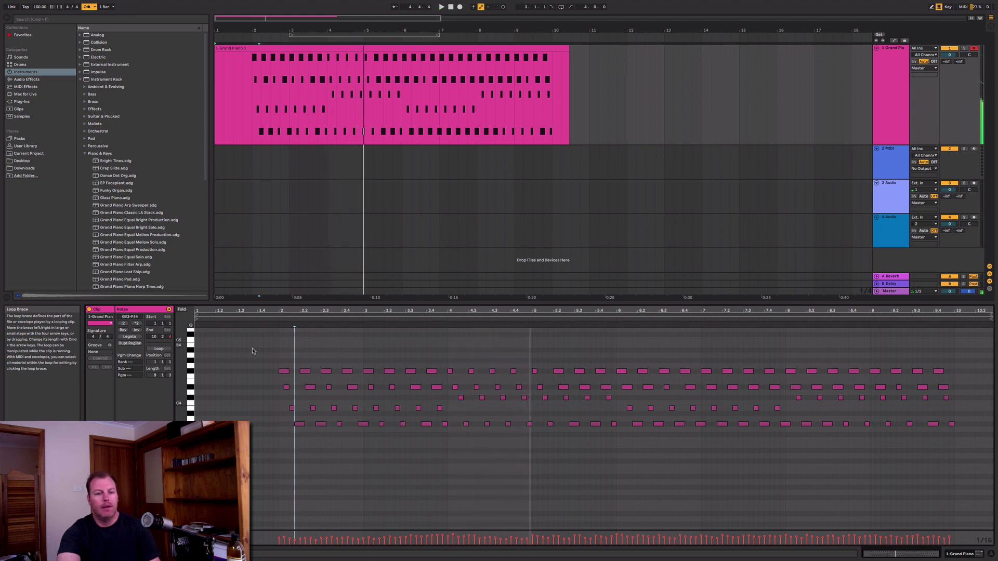
pyautogui.click(249, 372)
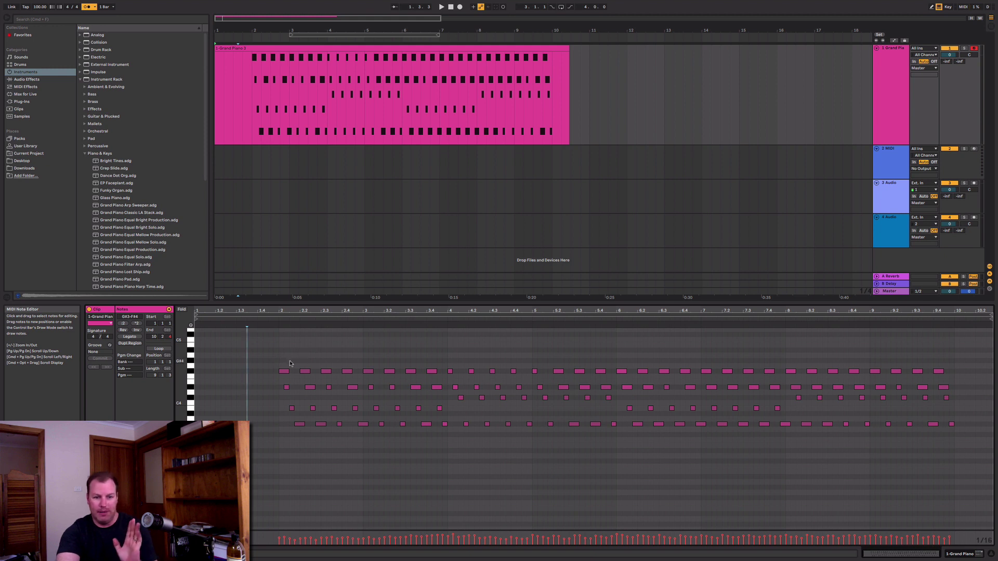
# Move the whole top row of F#4 notes up to A#4 and listen to the result from bar 2.
pyautogui.moveTo(270, 355); pyautogui.dragTo(959, 372)
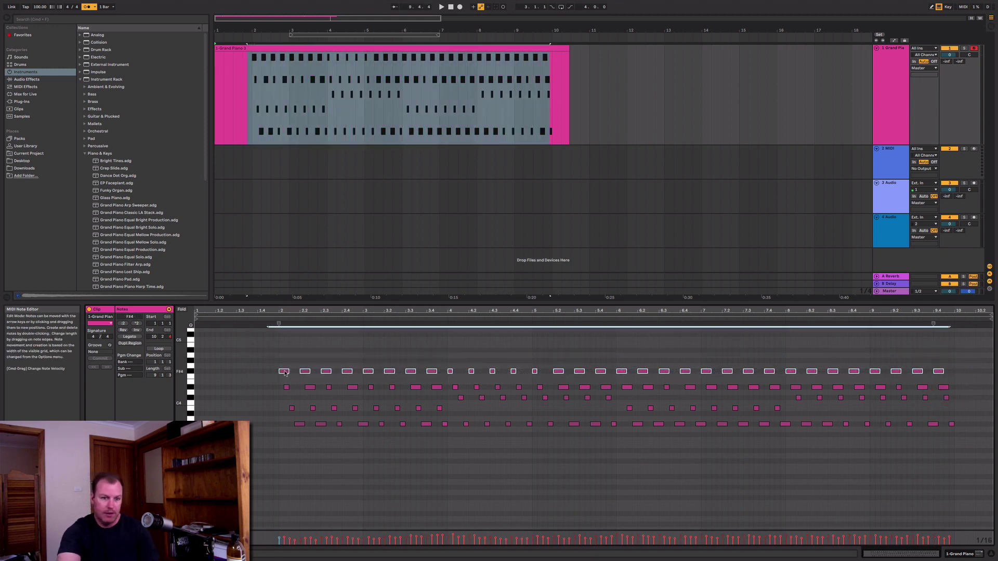
pyautogui.moveTo(285, 371); pyautogui.dragTo(284, 351)
pyautogui.click(273, 318)
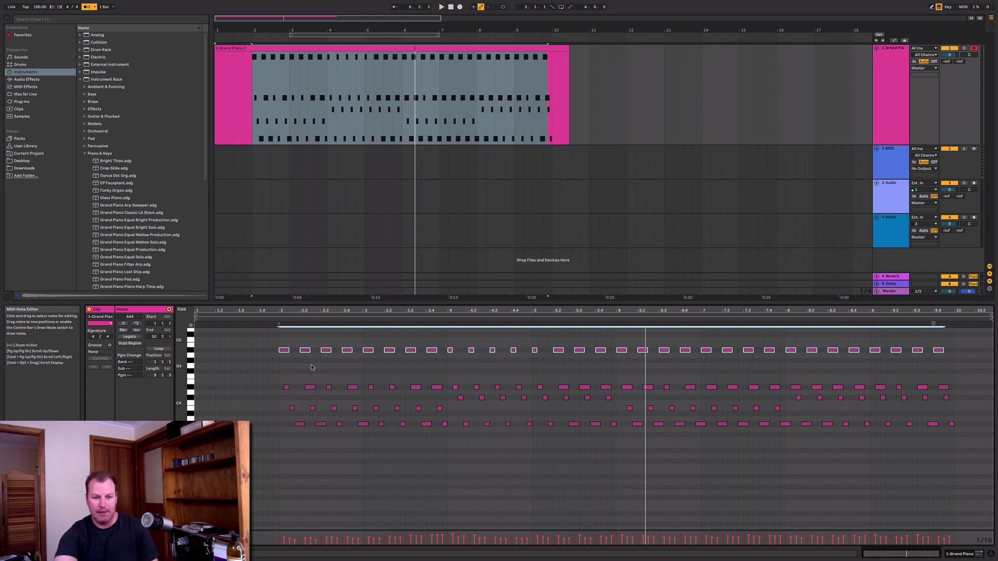
pyautogui.click(277, 344)
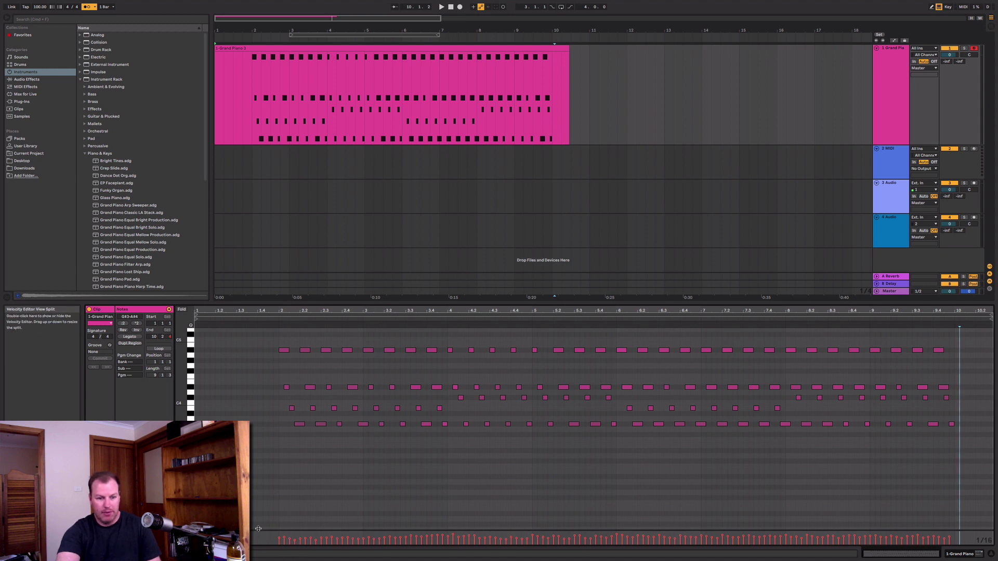
# Enlarge the velocity editor and pick out the velocity markers of the D#4 notes at the start of bars 4 and 6.
pyautogui.moveTo(258, 528); pyautogui.dragTo(258, 494)
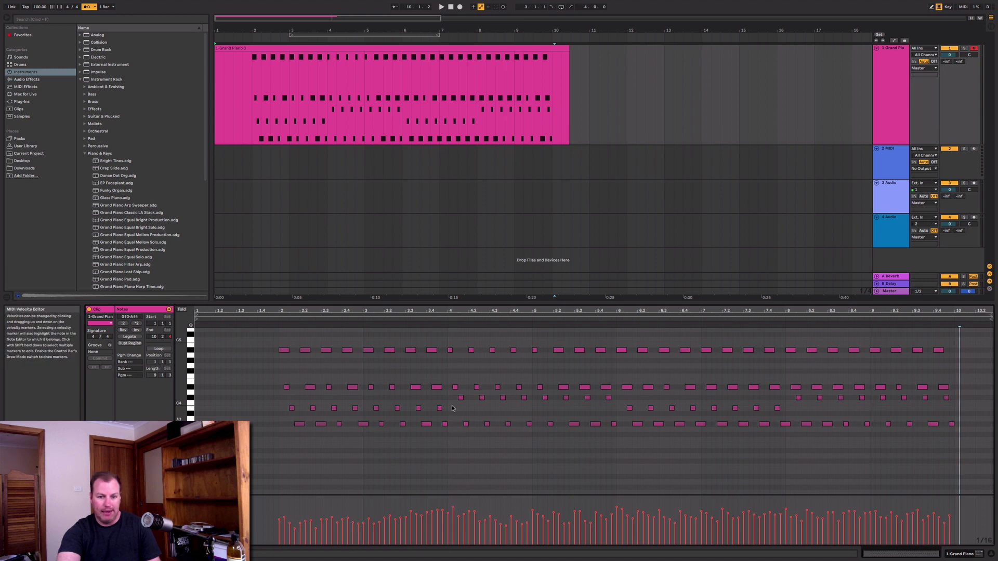
pyautogui.click(453, 508)
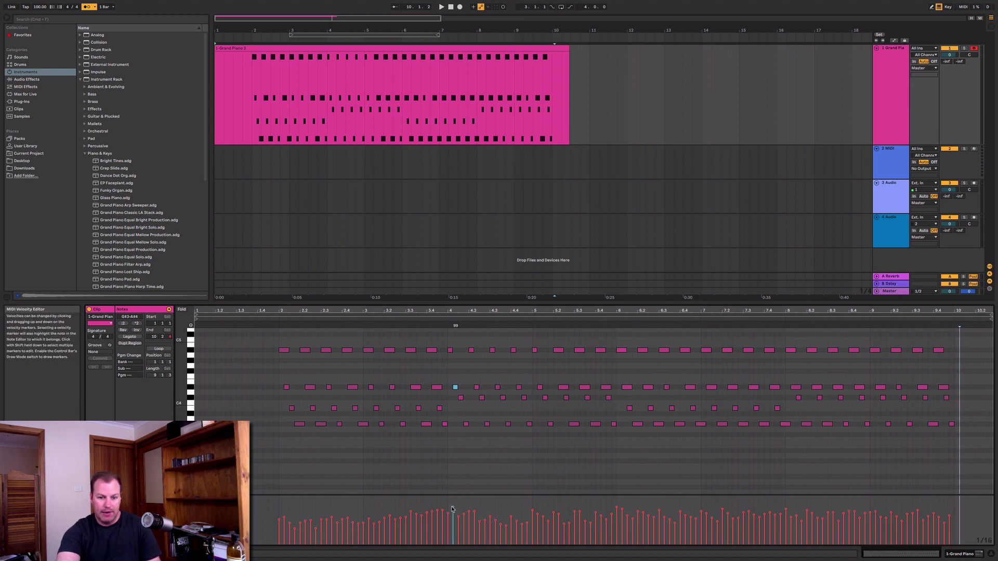
pyautogui.moveTo(453, 508); pyautogui.dragTo(453, 514)
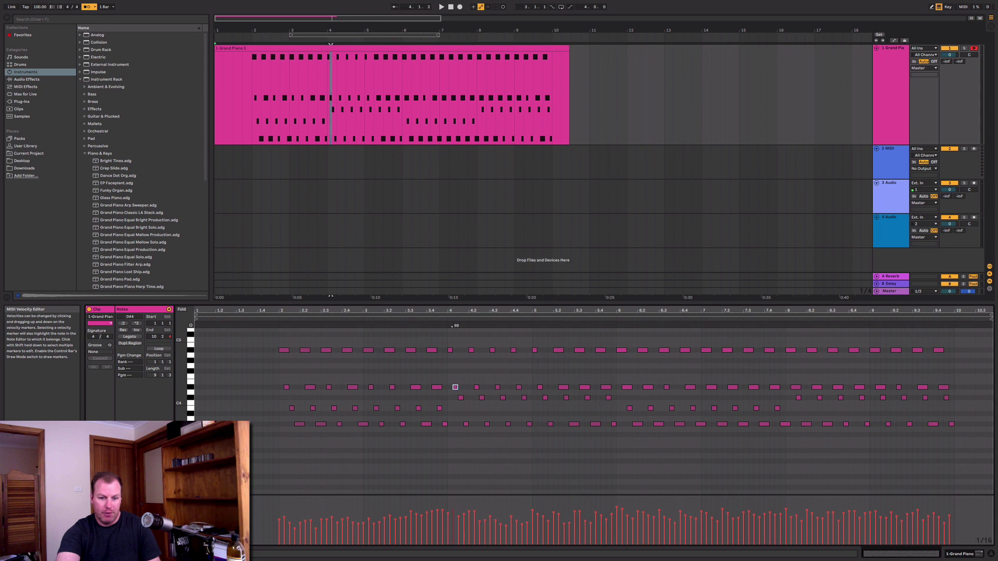
pyautogui.click(618, 510)
pyautogui.click(625, 512)
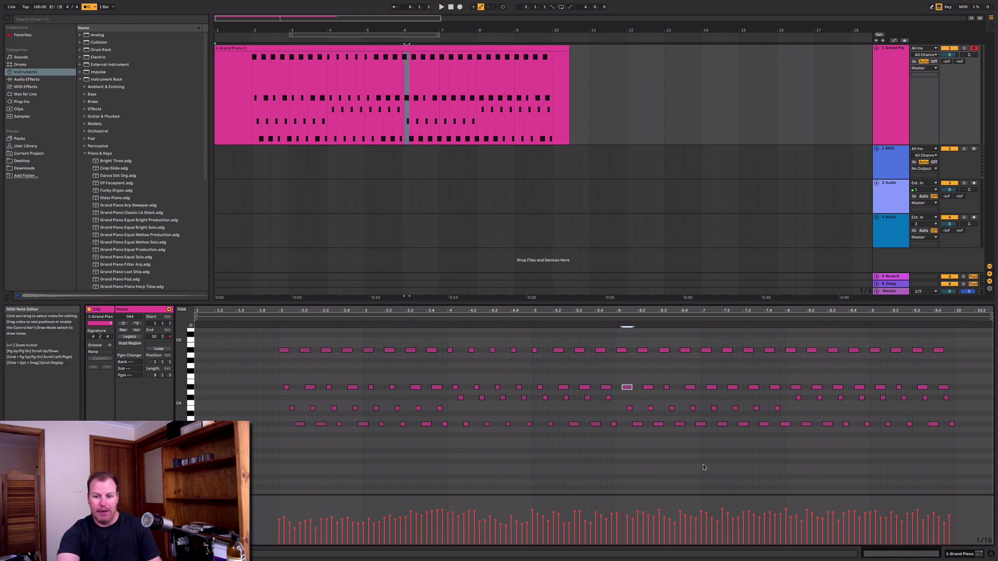
# Try lowering and raising the velocities of all the notes together while listening to the clip from bar 2.
pyautogui.moveTo(974, 448); pyautogui.dragTo(259, 338)
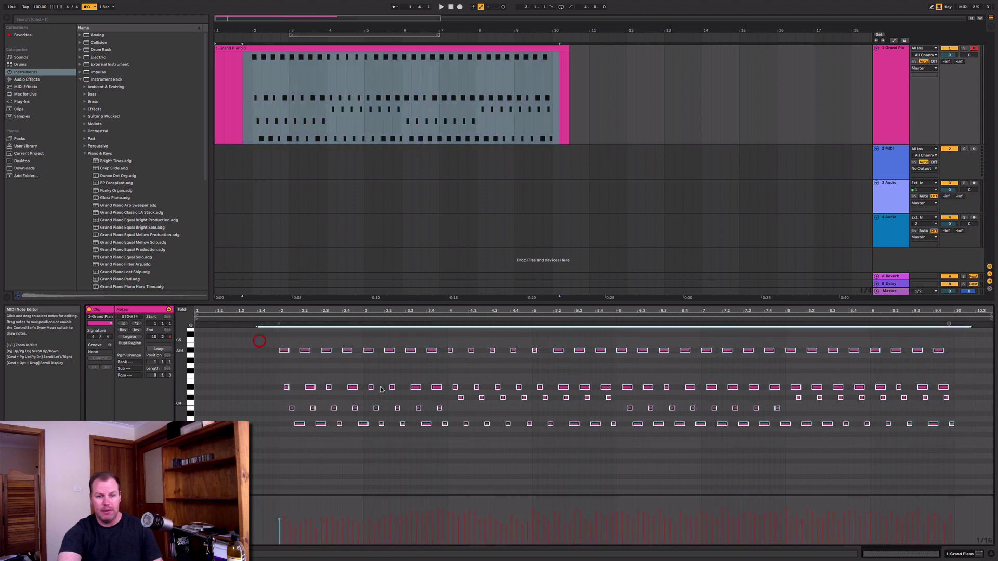
pyautogui.click(347, 526)
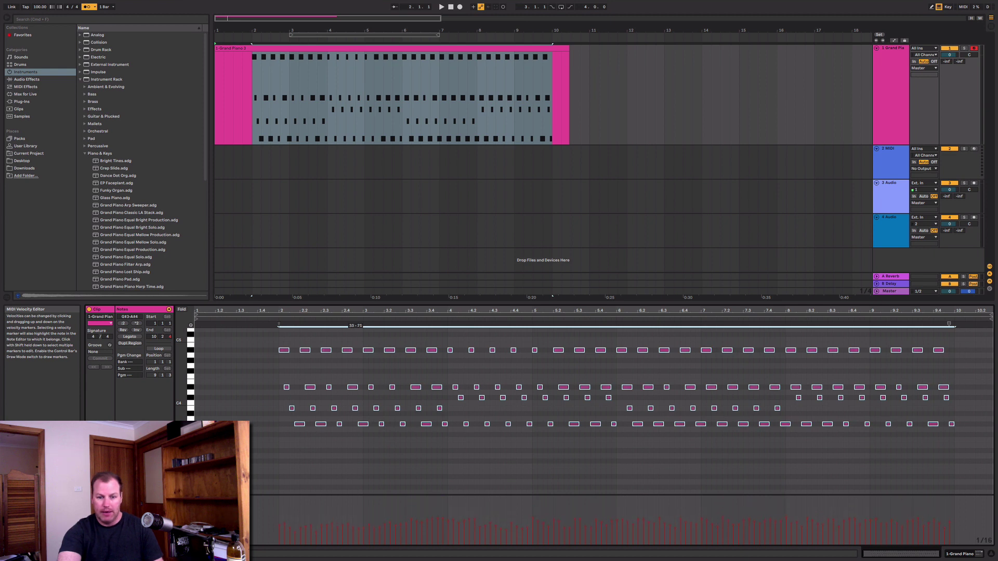
pyautogui.click(276, 323)
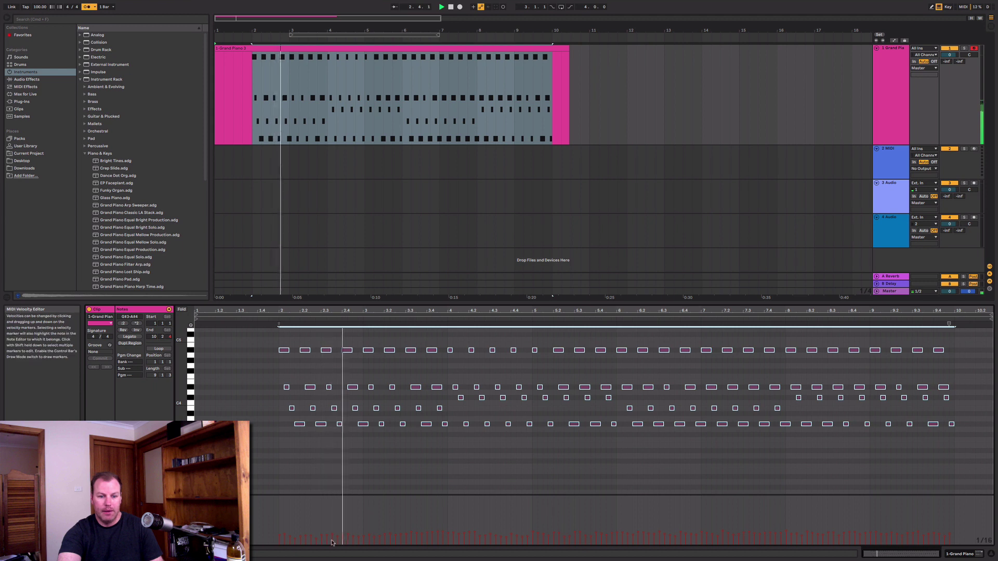
pyautogui.moveTo(333, 536); pyautogui.dragTo(333, 504)
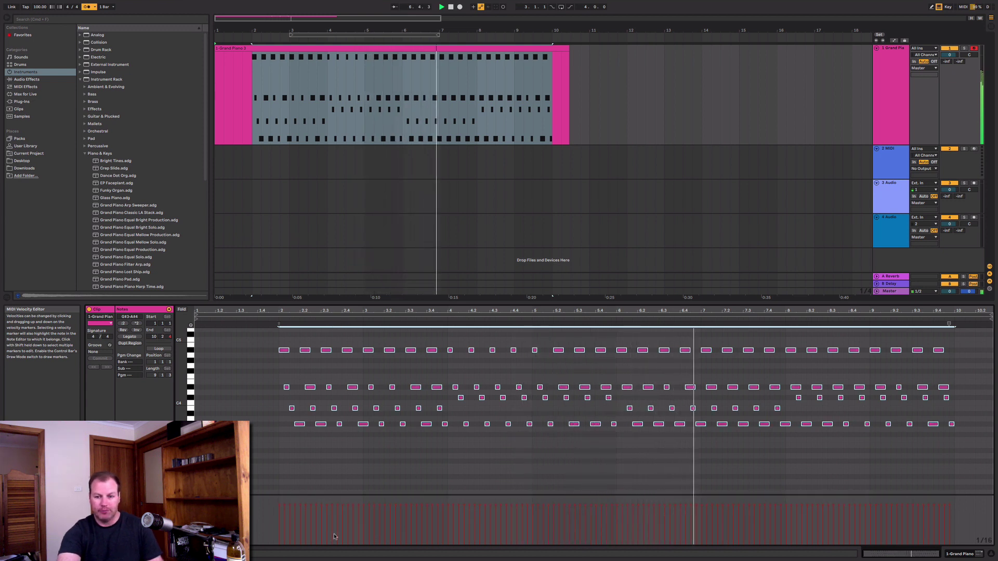
pyautogui.moveTo(335, 537); pyautogui.dragTo(337, 518)
pyautogui.press('space')
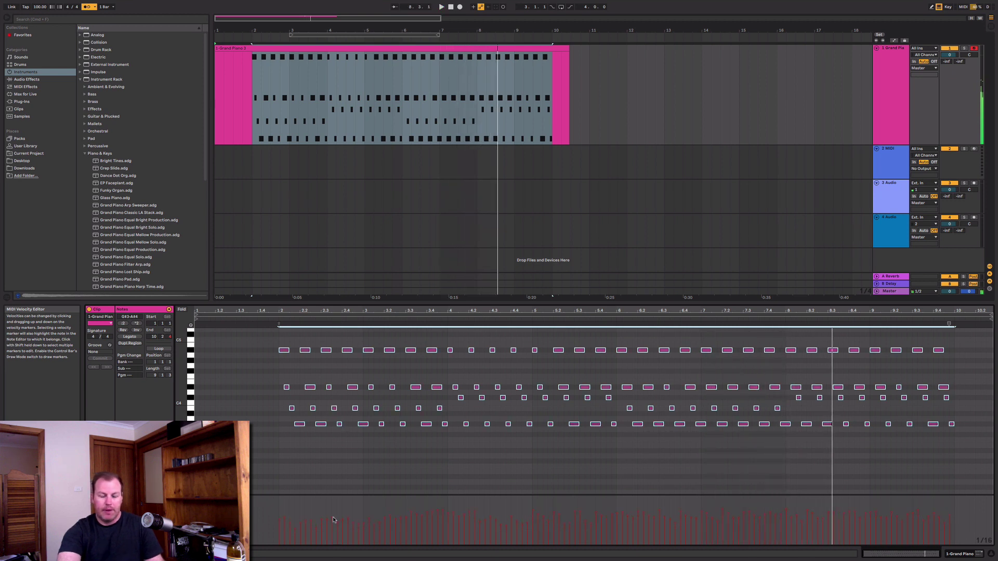
# Select the notes from bar 2 to beat 3.2, and the A#4 notes up to bar 4, clearing each selection.
pyautogui.click(388, 507)
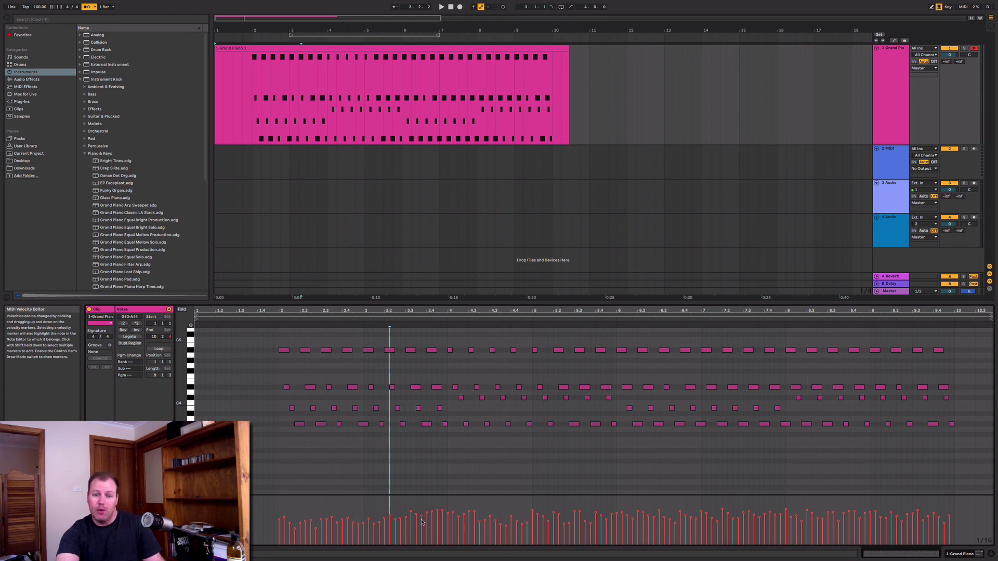
pyautogui.click(395, 458)
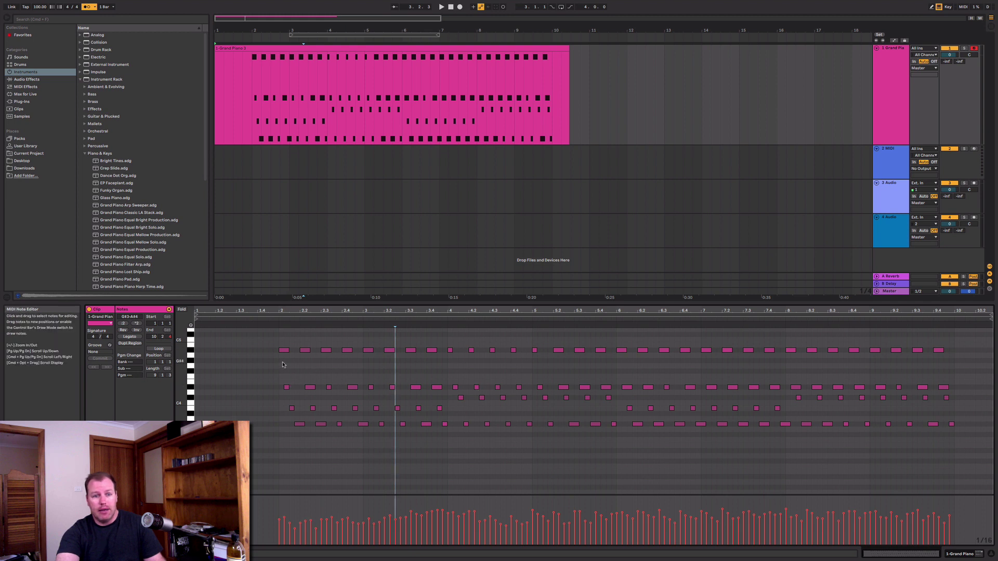
pyautogui.moveTo(277, 336)
pyautogui.mouseDown()
pyautogui.moveTo(358, 395)
pyautogui.moveTo(389, 445)
pyautogui.mouseUp()
pyautogui.click(384, 450)
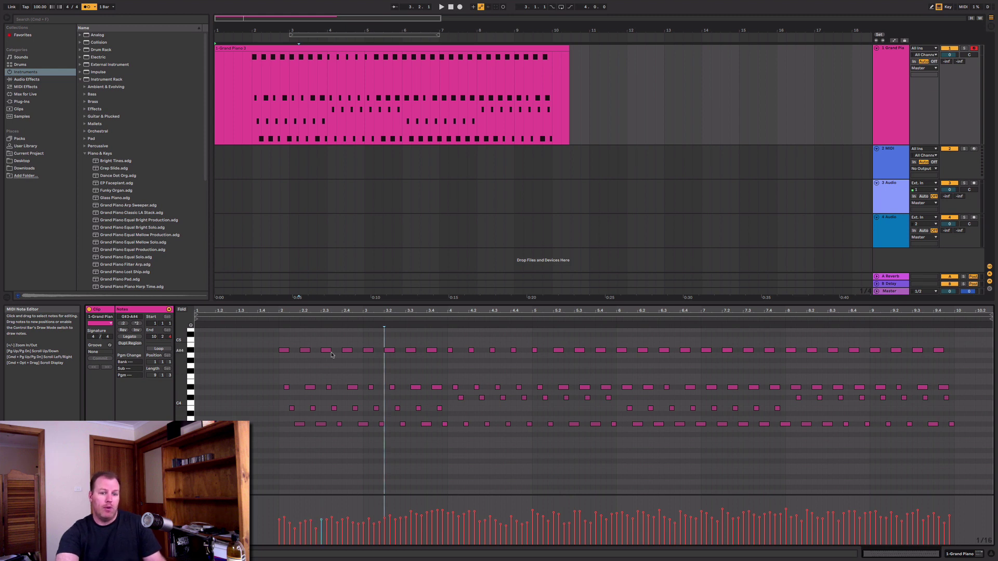
pyautogui.moveTo(276, 338); pyautogui.dragTo(456, 378)
pyautogui.click(461, 379)
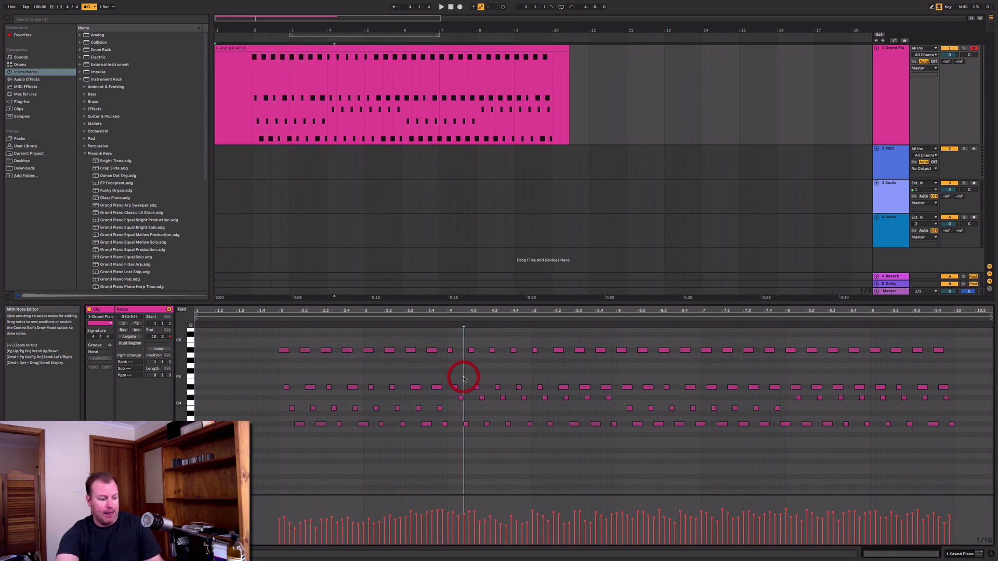
# Select all the notes in the clip and open the quantize settings for them.
pyautogui.press('super+a')
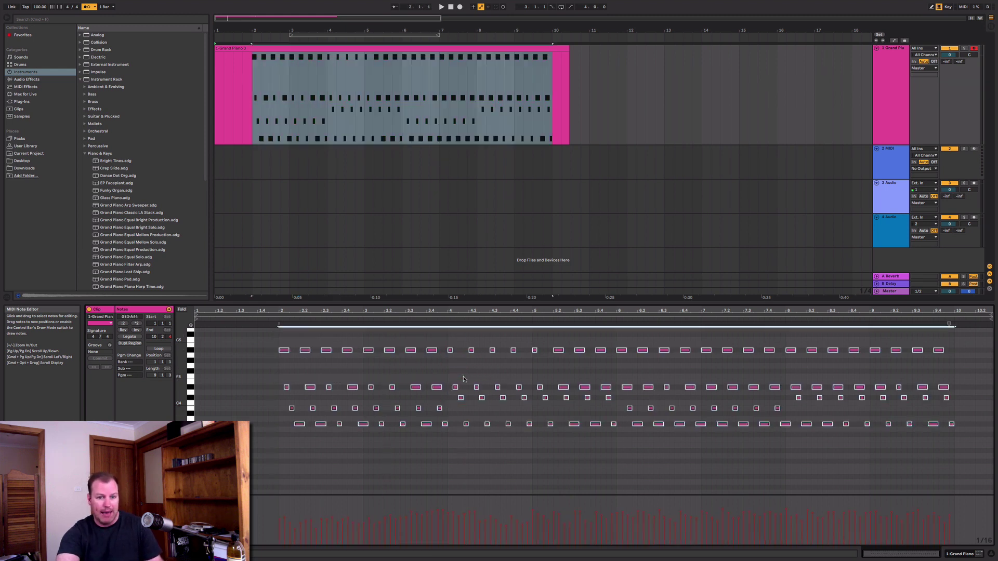
pyautogui.rightClick(427, 372)
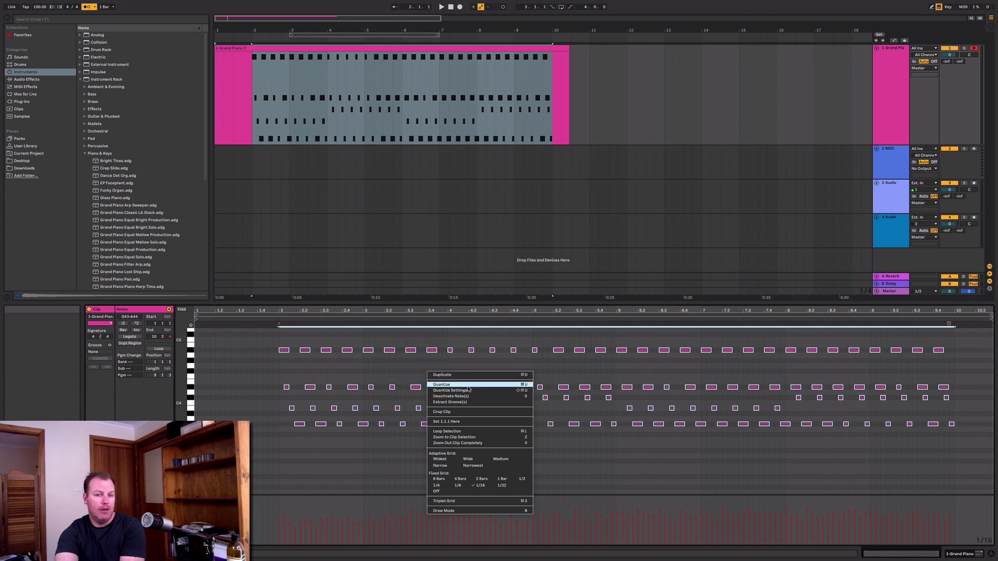
pyautogui.click(488, 390)
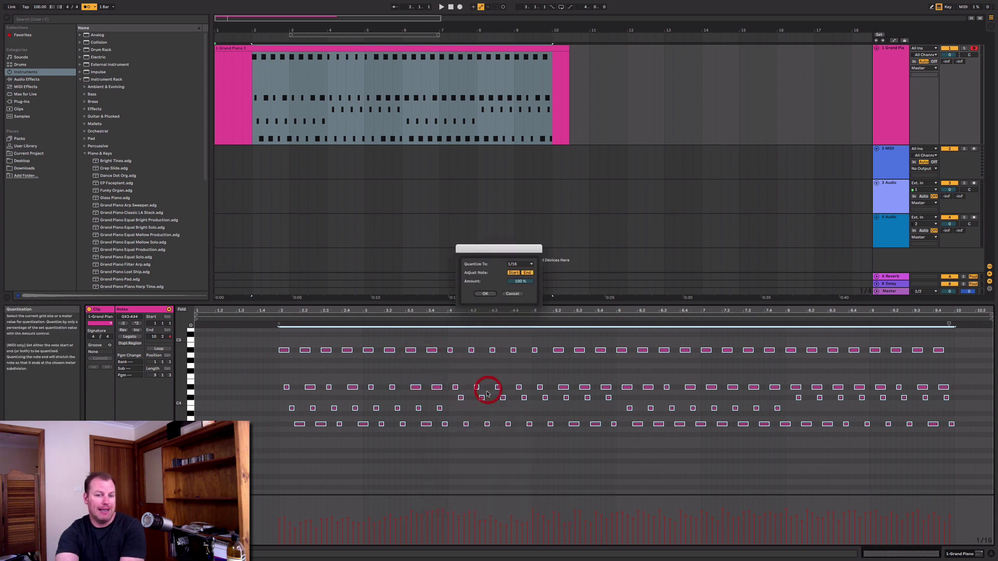